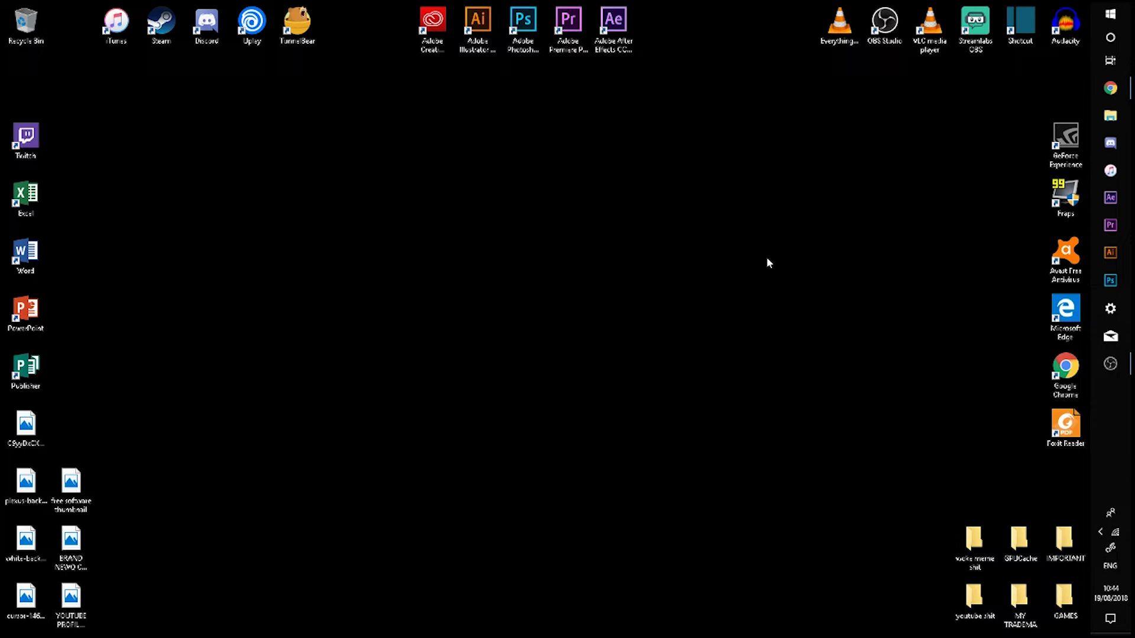
- Open File Explorer and go to the SSD [OS] (C:) drive under This PC
key(super+e)
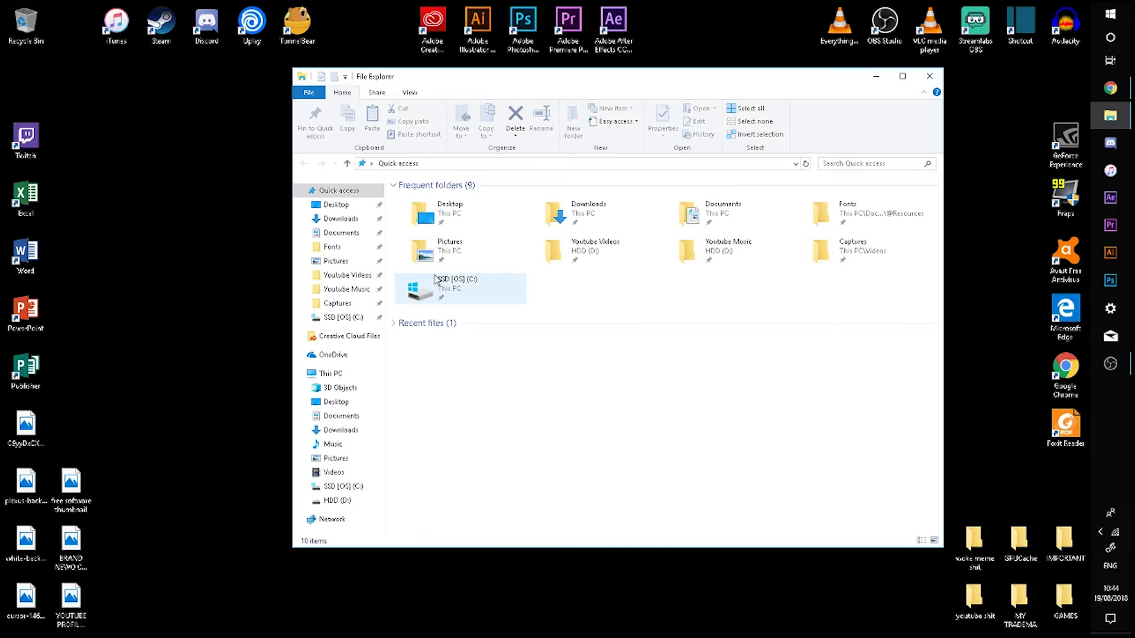
drag(598, 79, 537, 79)
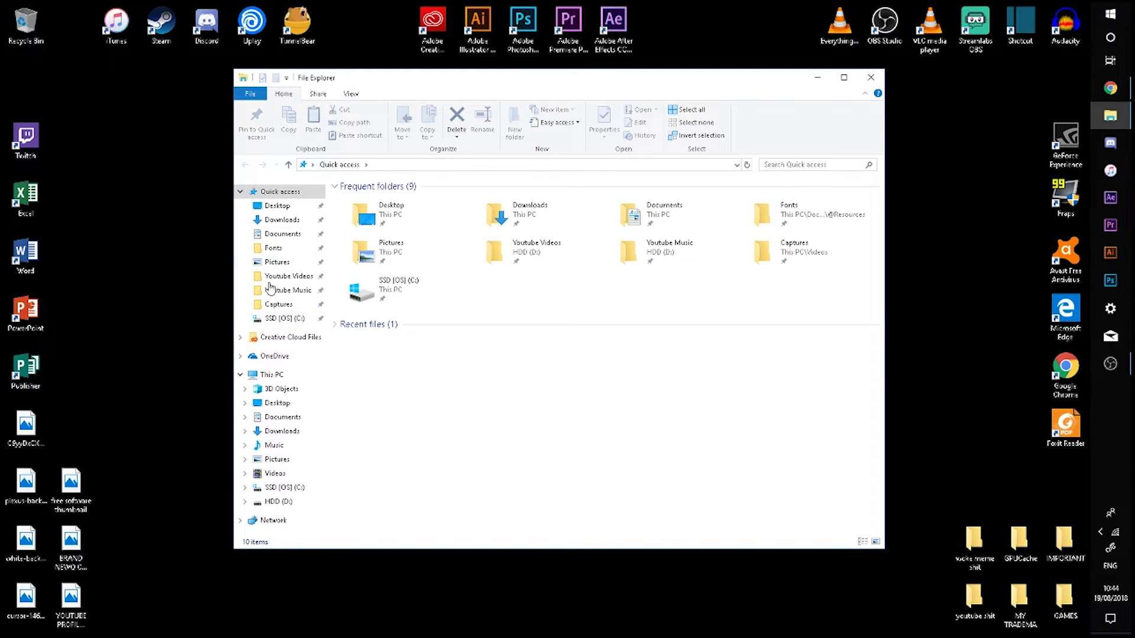
click(281, 376)
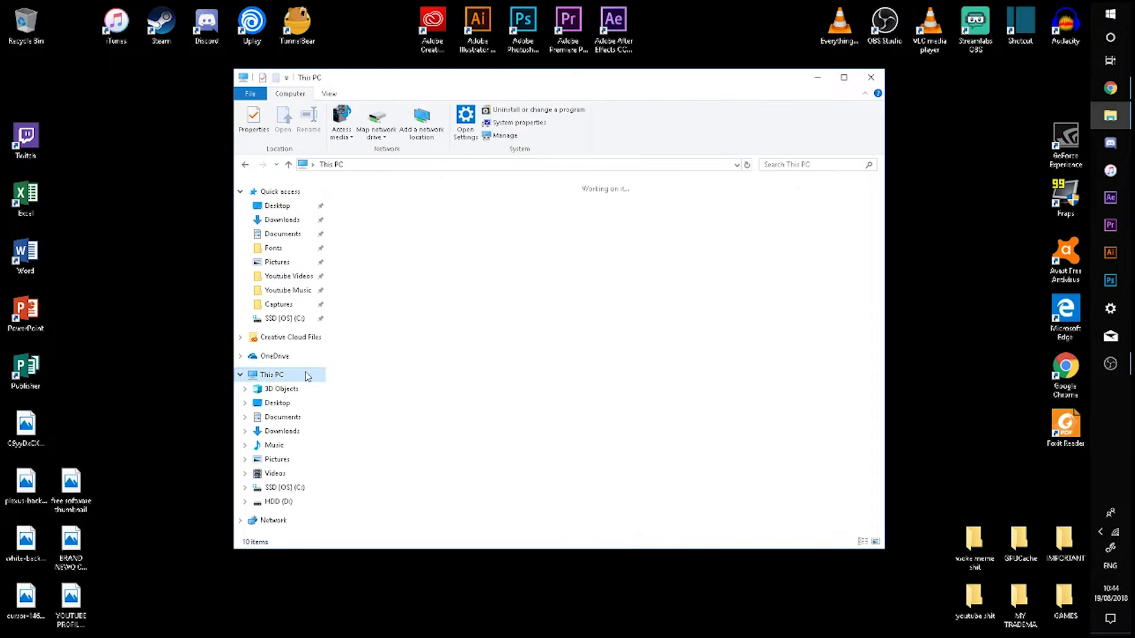
drag(431, 425, 455, 329)
drag(479, 413, 436, 333)
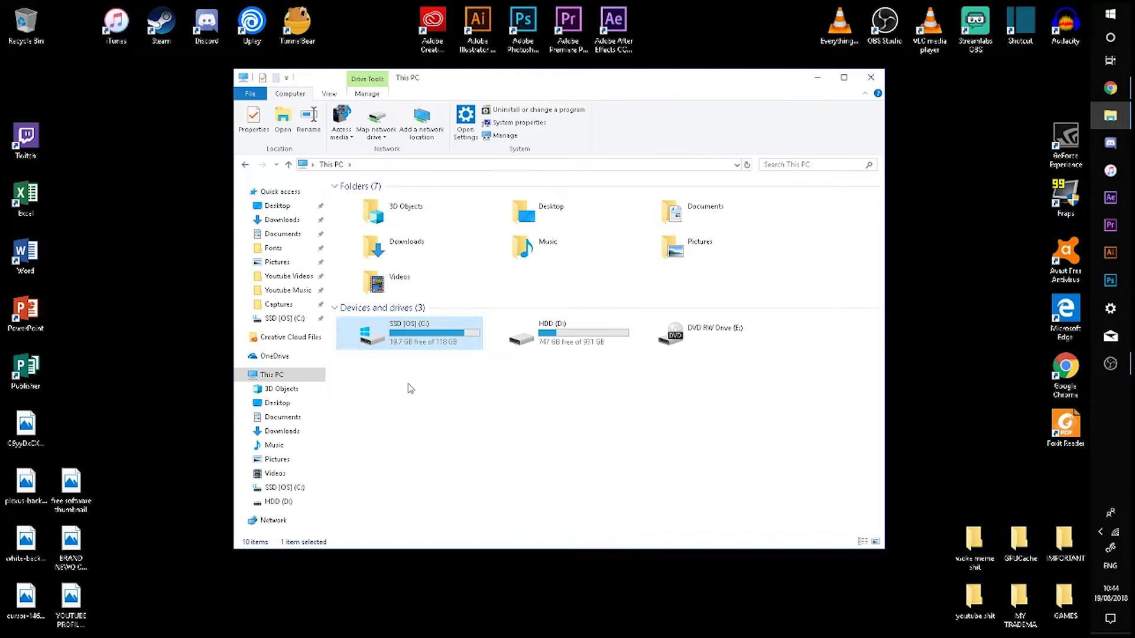
double_click(396, 333)
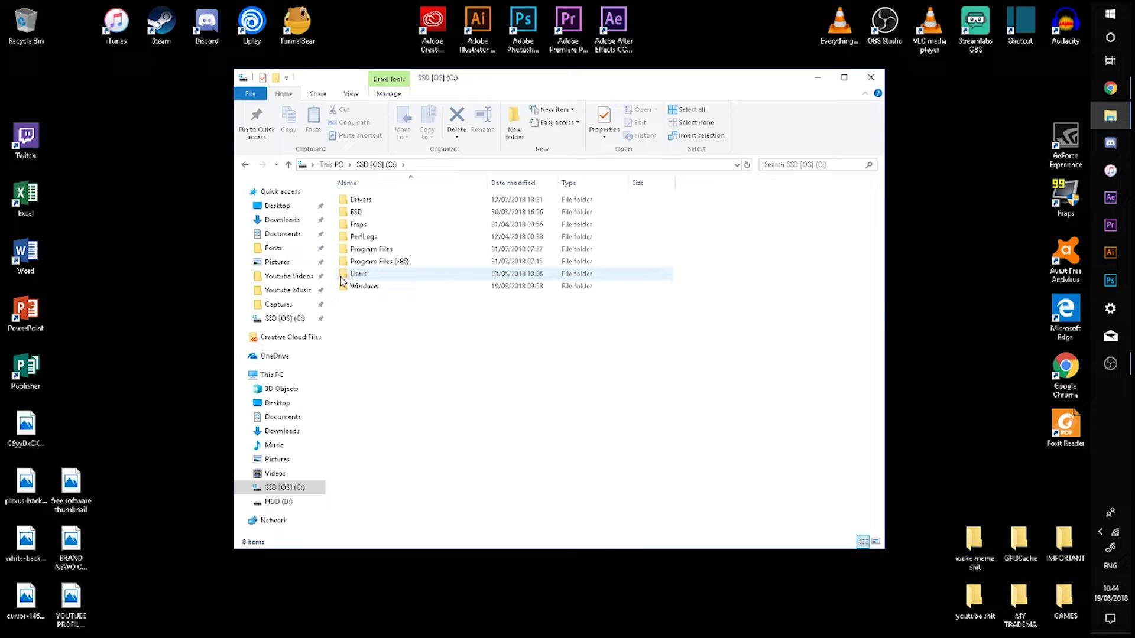
- Open the SoftwareDistribution folder inside the Windows folder of the C: drive
click(381, 288)
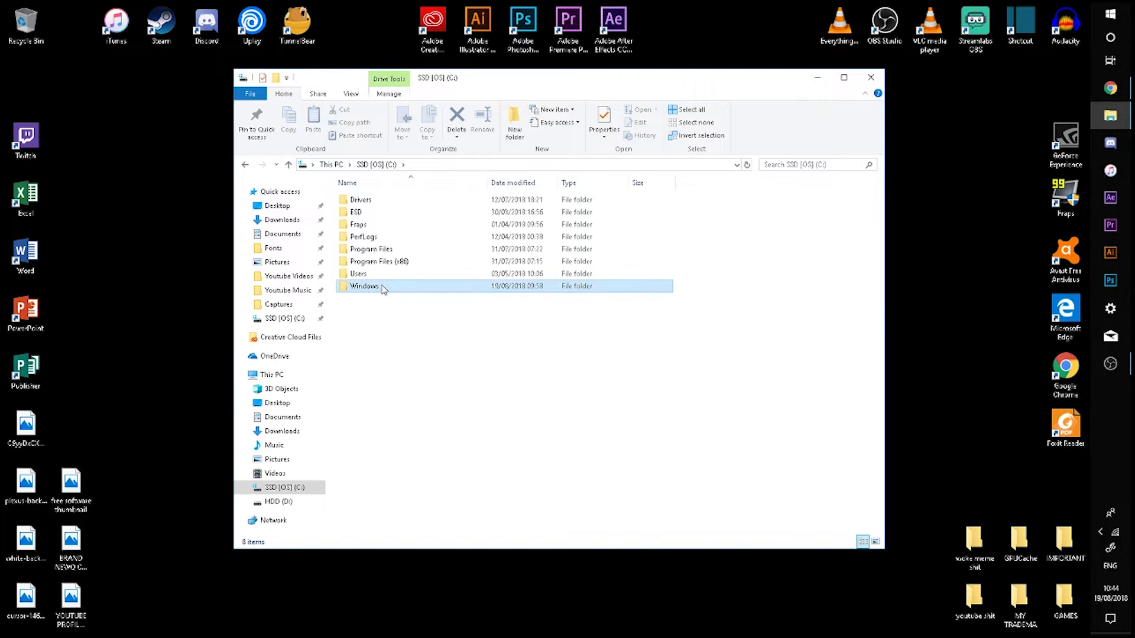
double_click(381, 288)
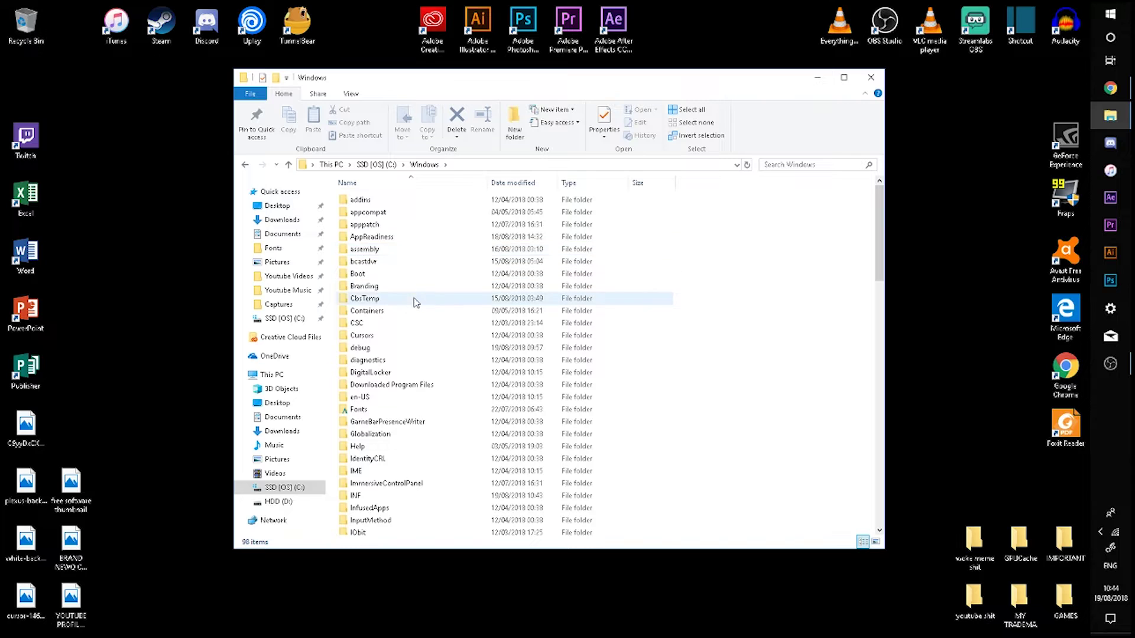
scroll(414, 307, down, 10)
scroll(384, 437, down, 4)
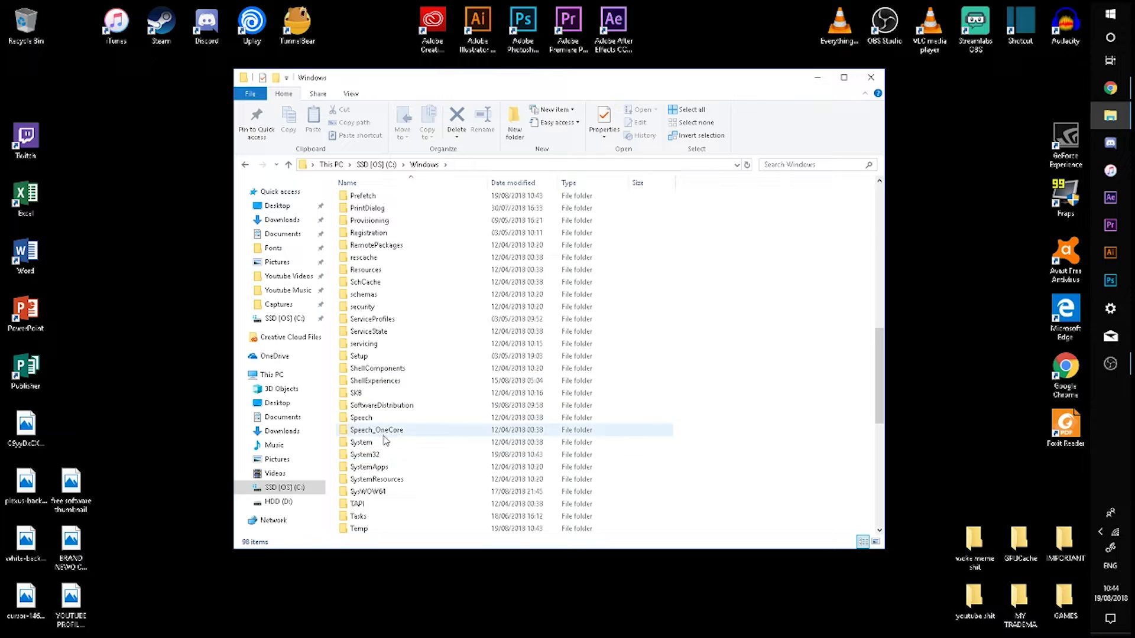
double_click(390, 408)
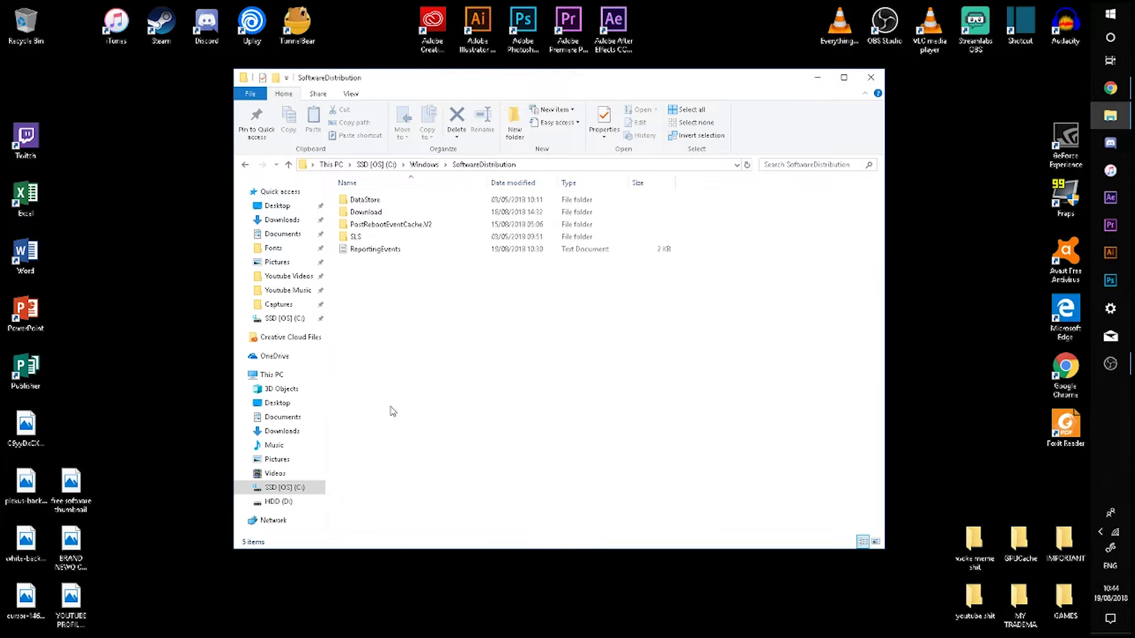
drag(395, 299, 538, 378)
drag(459, 347, 526, 388)
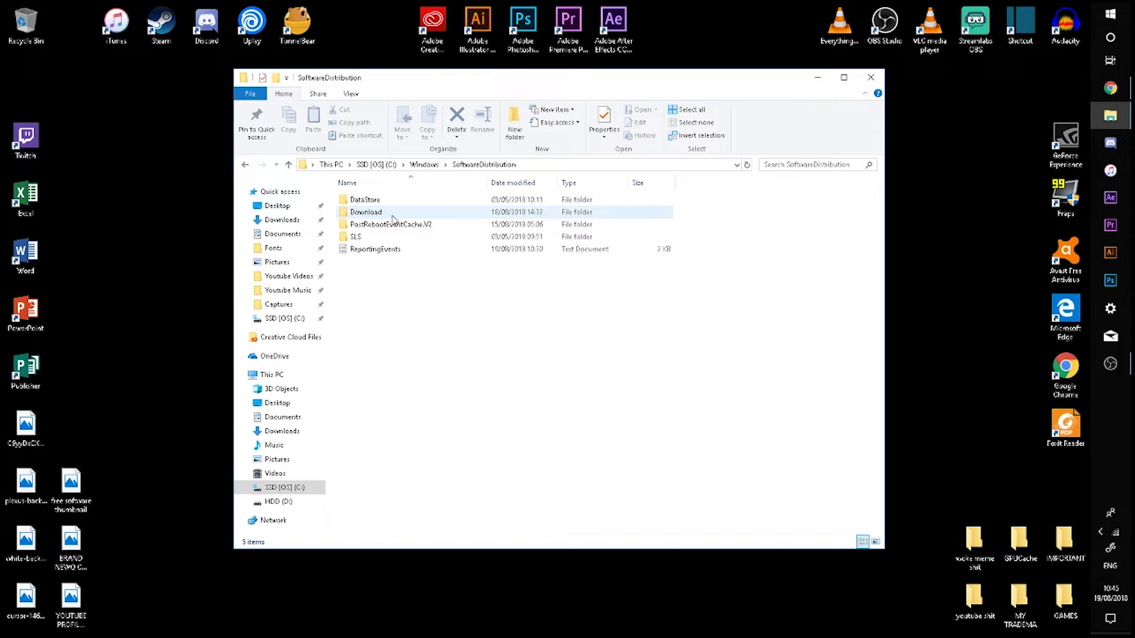
- Open the Download folder in SoftwareDistribution and delete all of its contents
double_click(393, 219)
drag(400, 289, 420, 254)
drag(435, 318, 478, 370)
drag(517, 268, 512, 332)
key(ctrl+a)
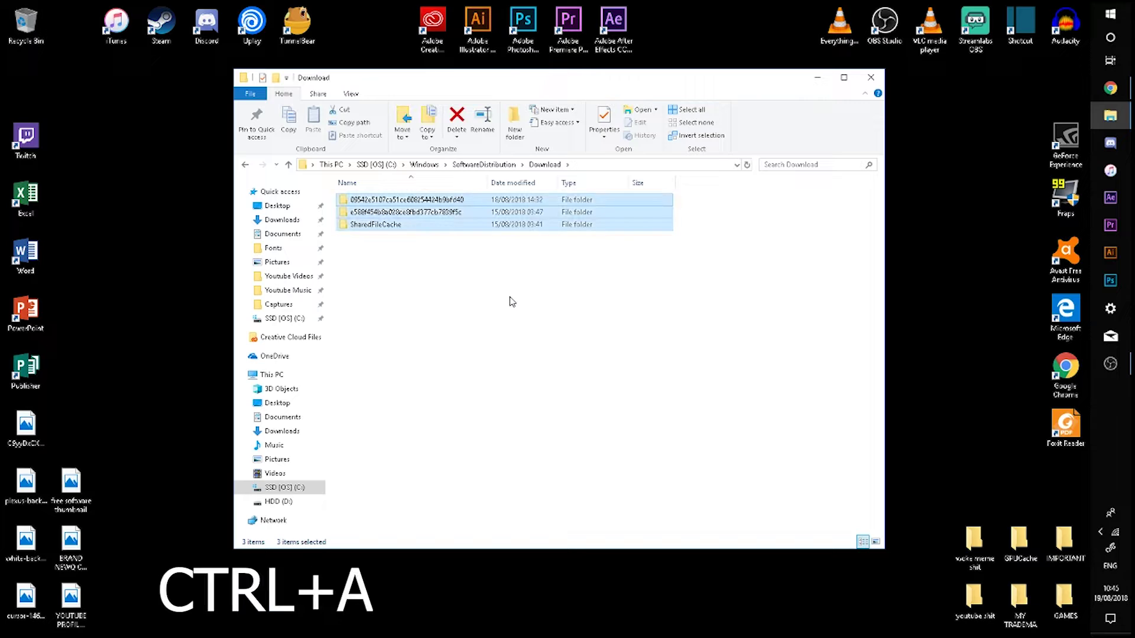
key(ctrl+d)
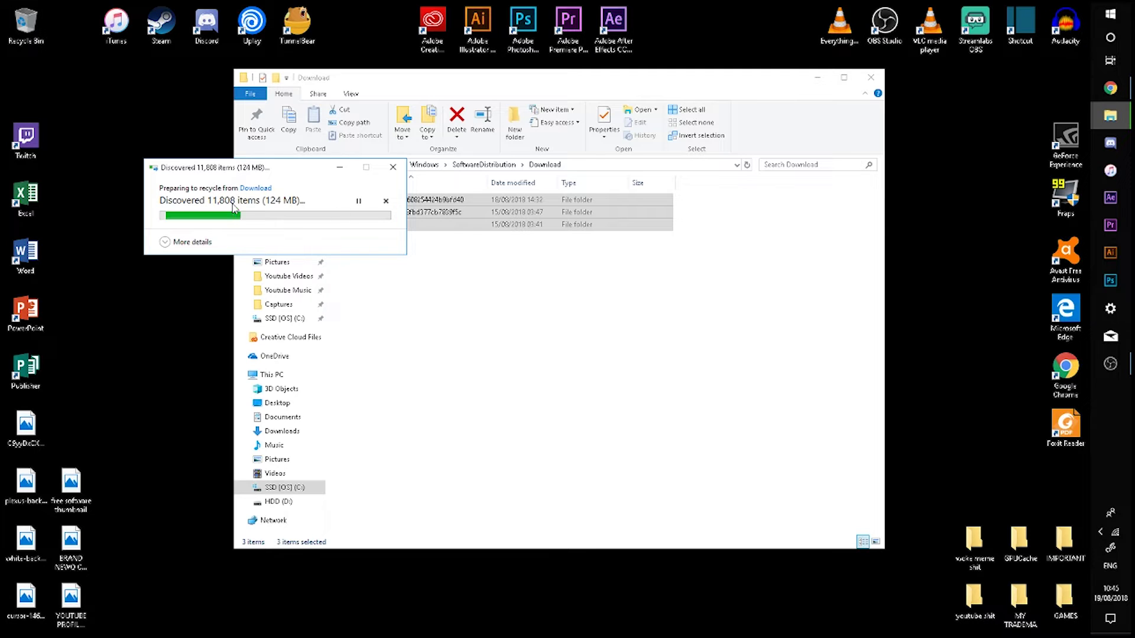
click(243, 267)
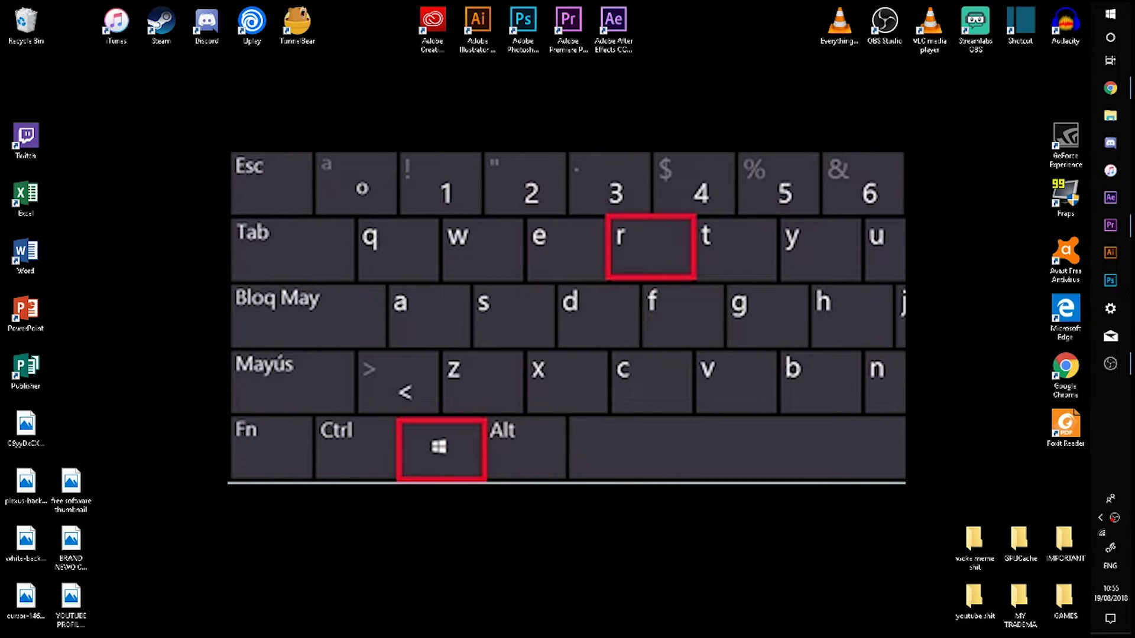
key(super+r)
drag(1037, 53, 725, 188)
click(794, 196)
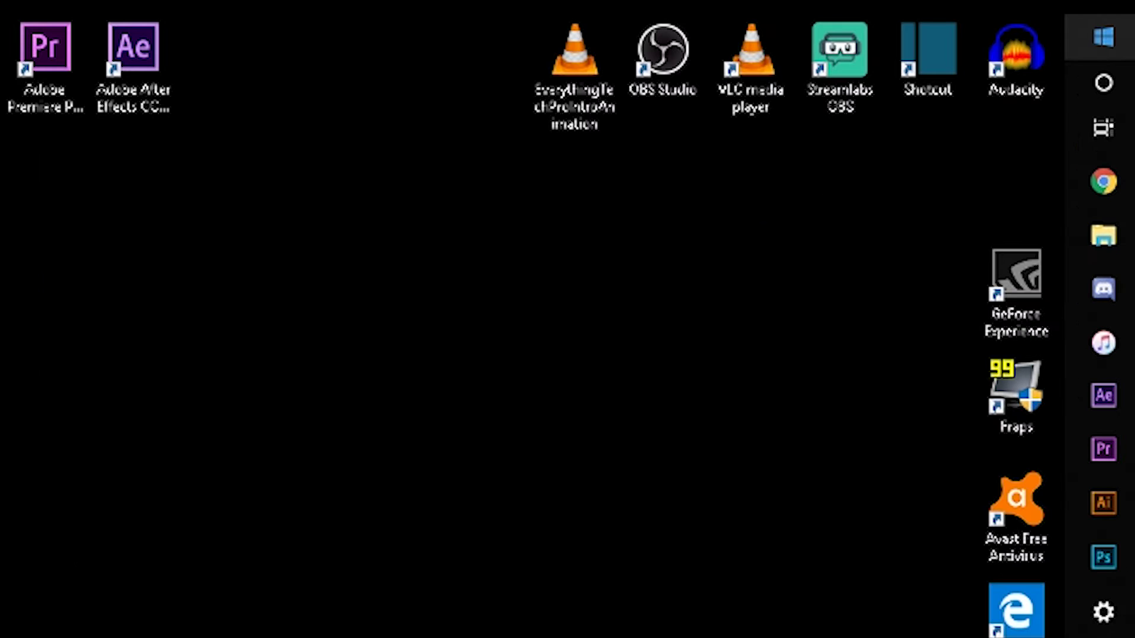
- Open the user's local Temp folder by running %temp% from the Run dialog
right_click(1102, 40)
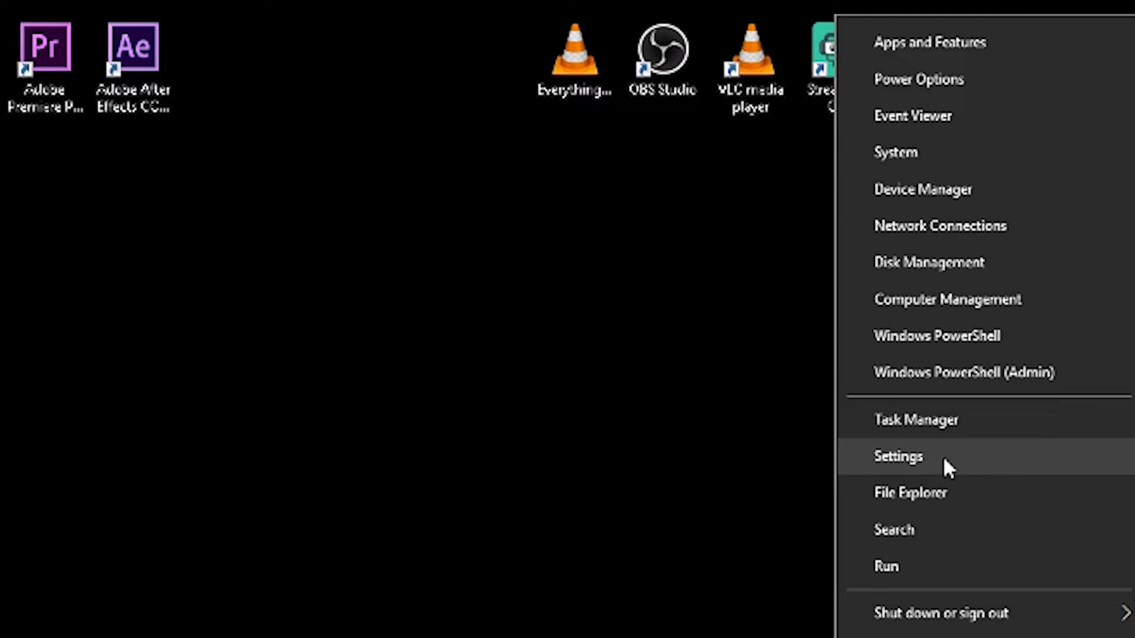
click(929, 566)
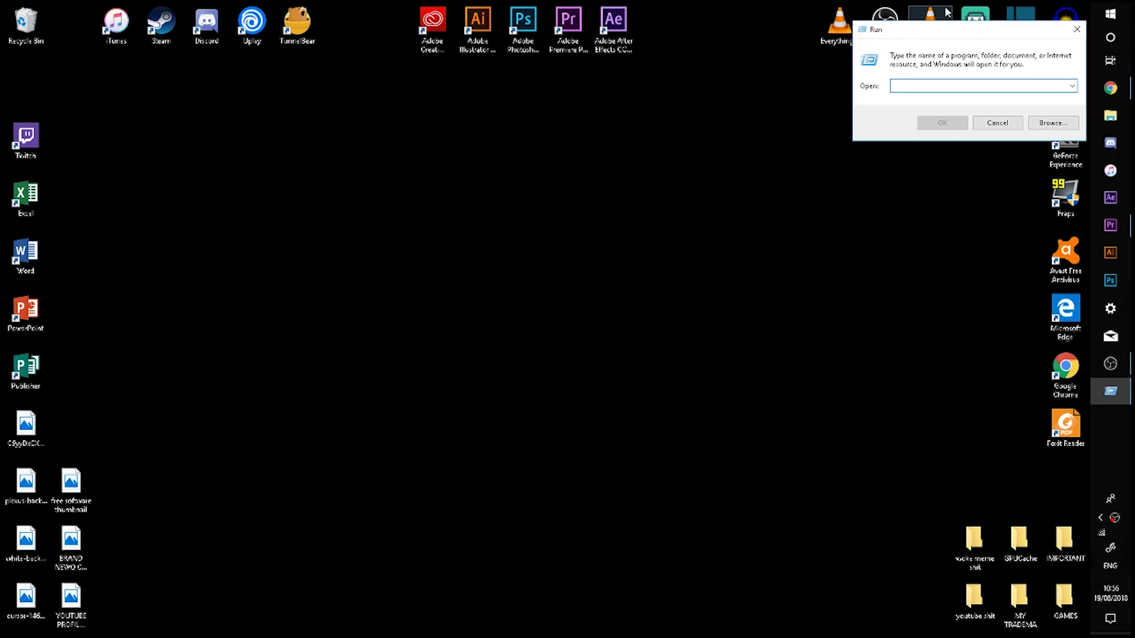
drag(922, 32, 608, 63)
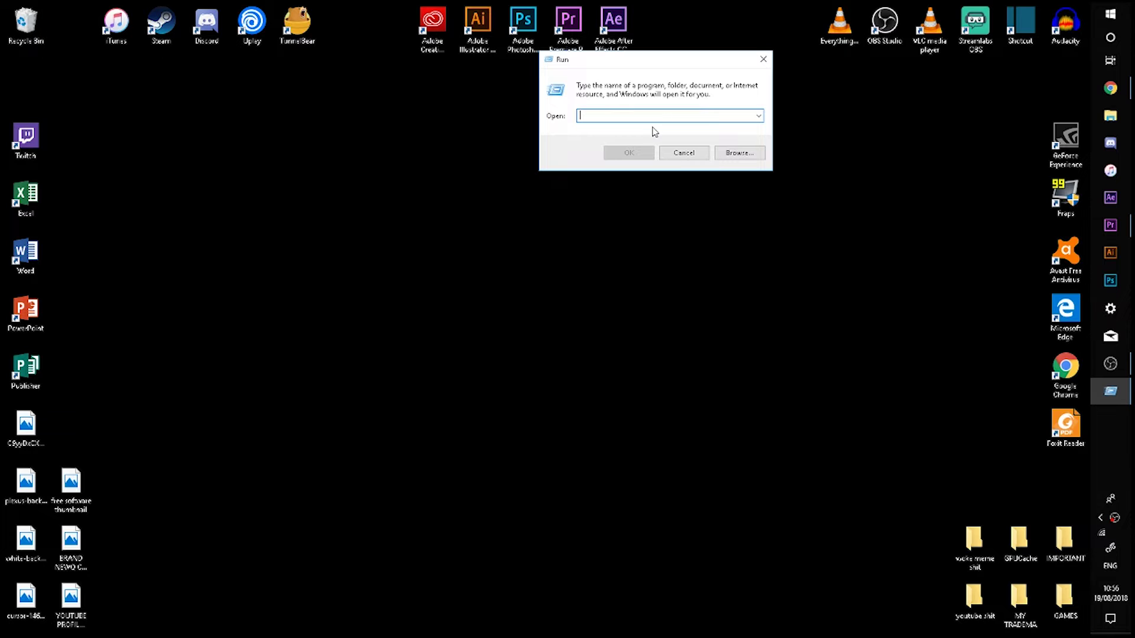
text(%)
key(BackSpace)
text(%temp%)
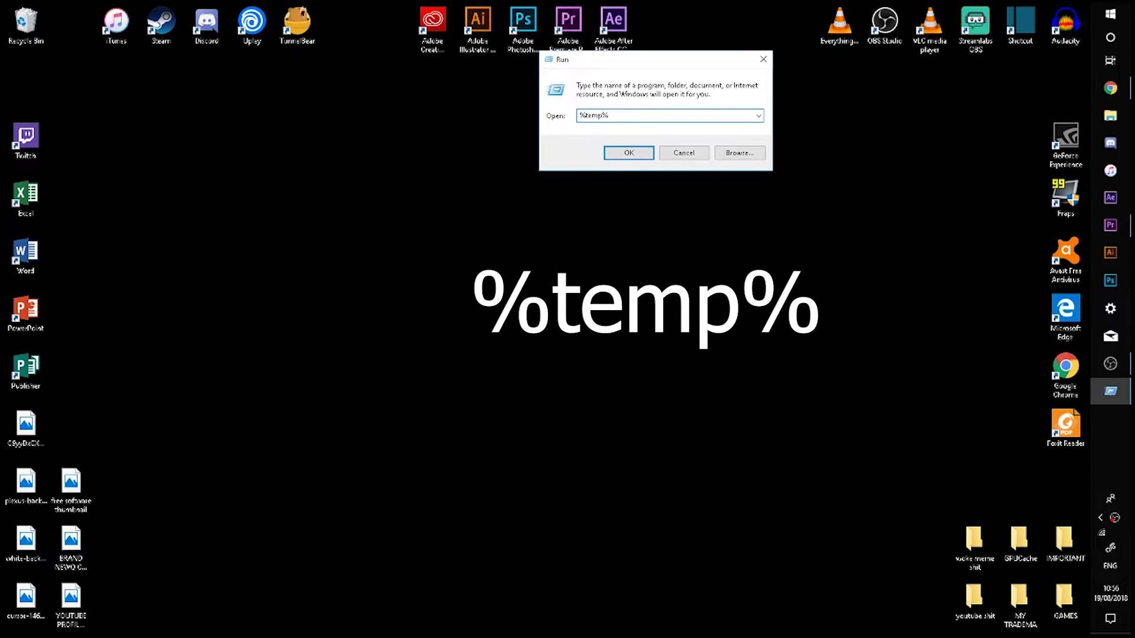
key(Return)
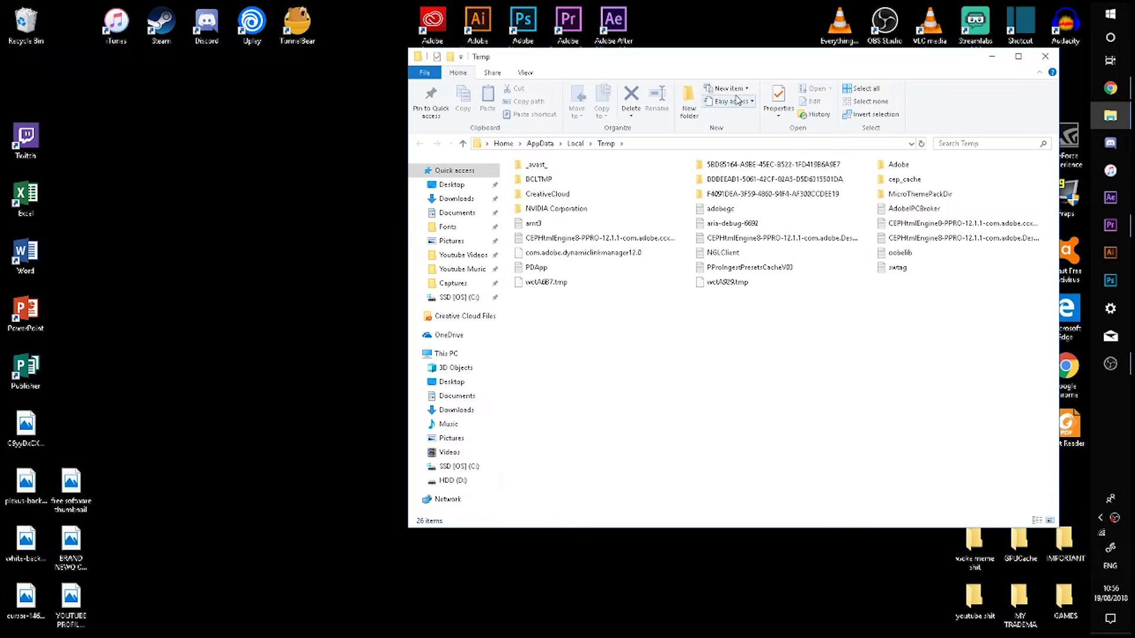
drag(746, 65, 578, 88)
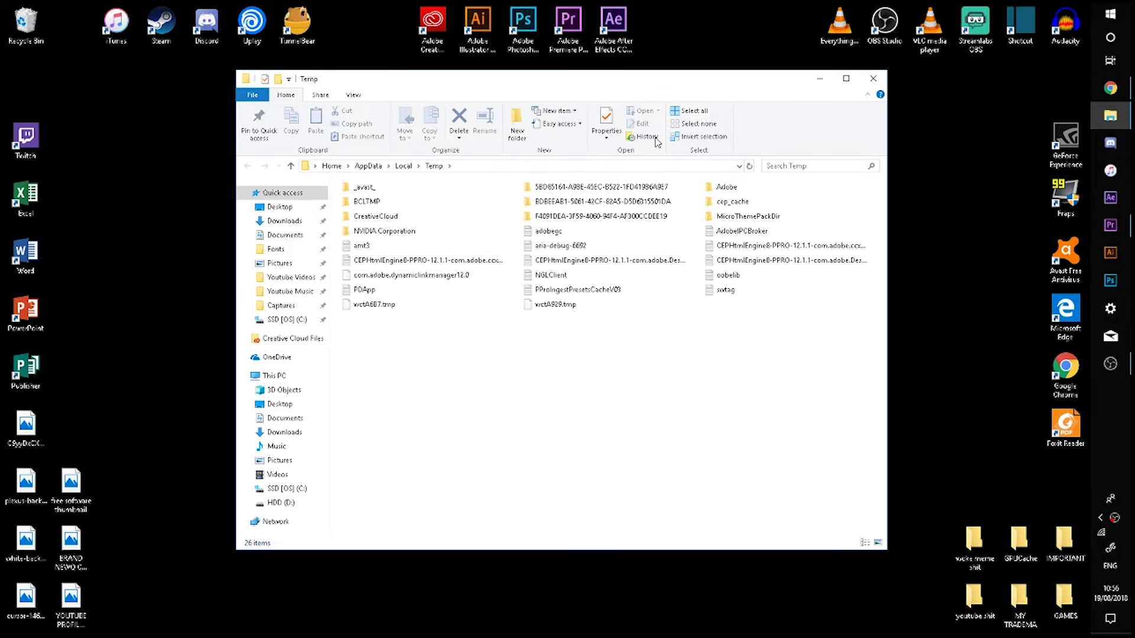
- Delete all items in the local Temp folder, skipping all items in use and continuing with administrator permission for all protected ones
drag(399, 405, 792, 491)
drag(831, 445, 495, 473)
key(ctrl+a)
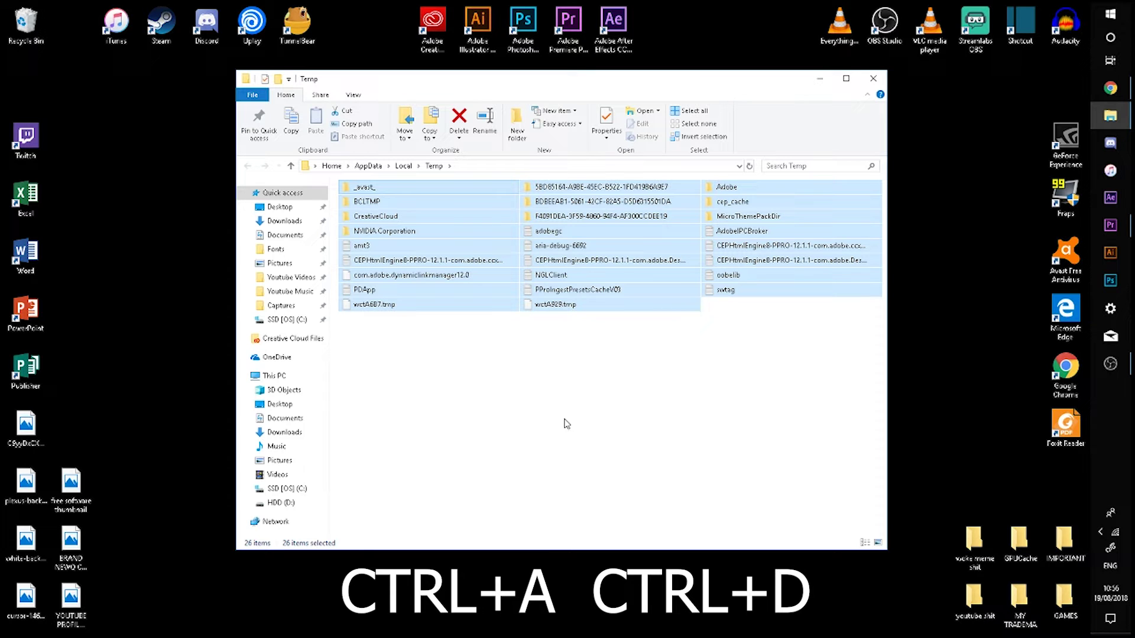
key(ctrl+d)
click(479, 277)
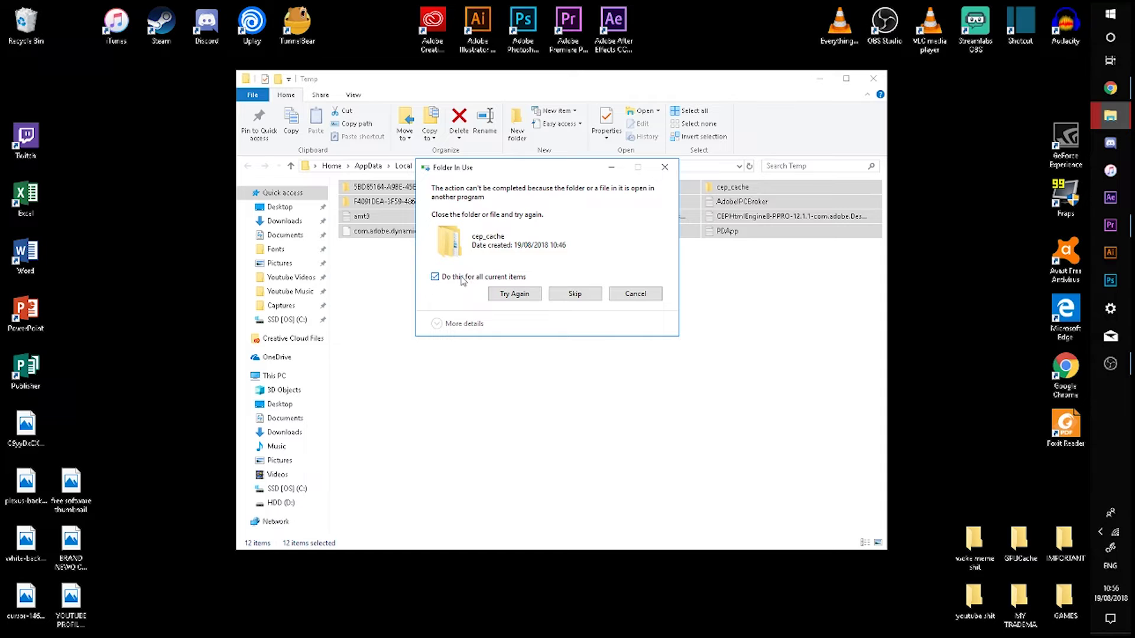
click(576, 293)
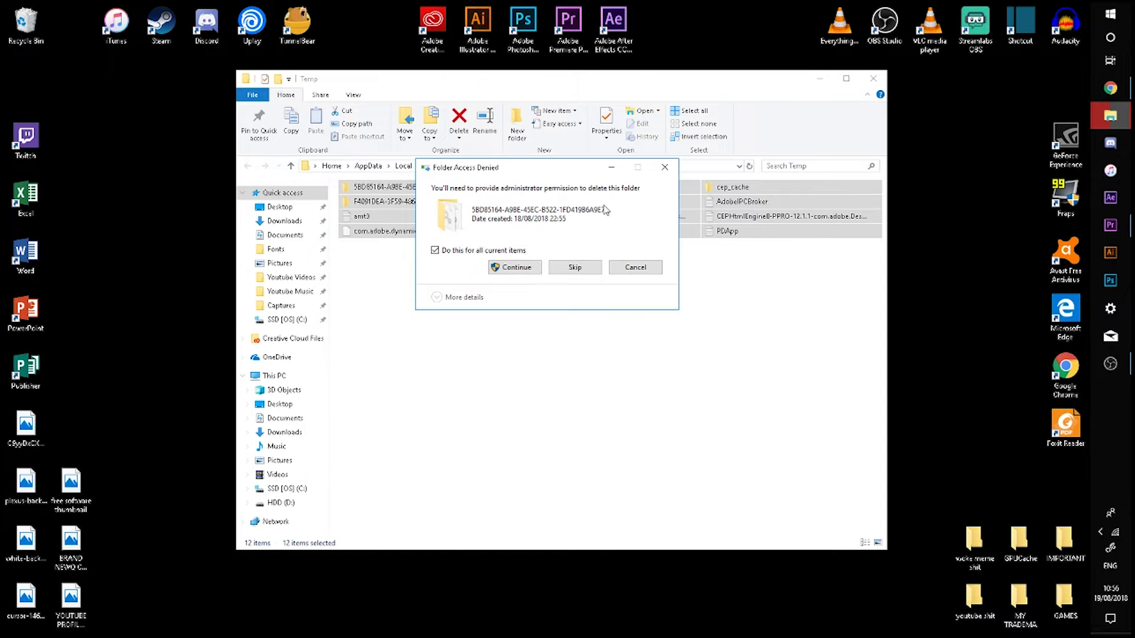
click(515, 264)
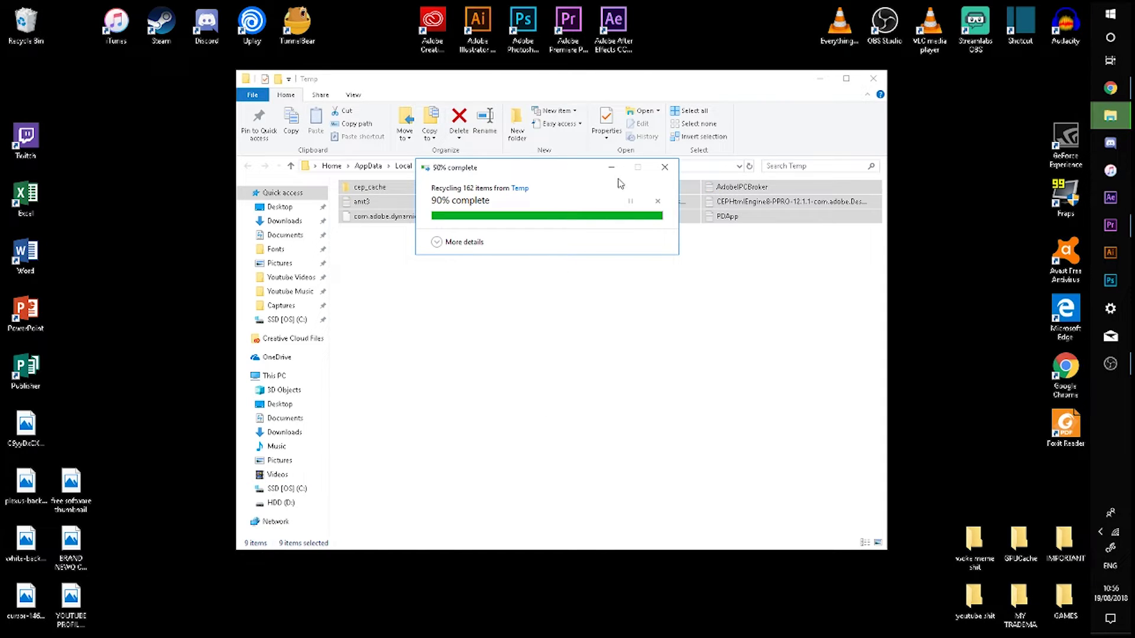
click(522, 263)
drag(368, 257, 815, 413)
drag(802, 361, 404, 185)
click(503, 329)
drag(746, 310, 298, 147)
click(433, 346)
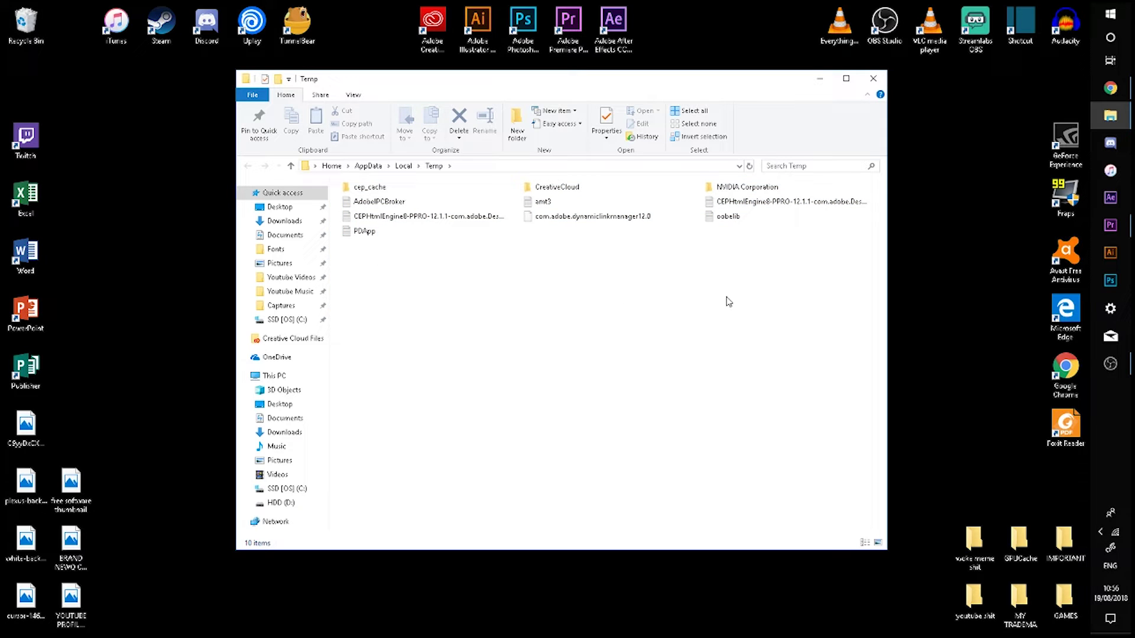
- Close the local Temp folder and open the Windows Temp folder by running temp from the Run dialog
click(886, 72)
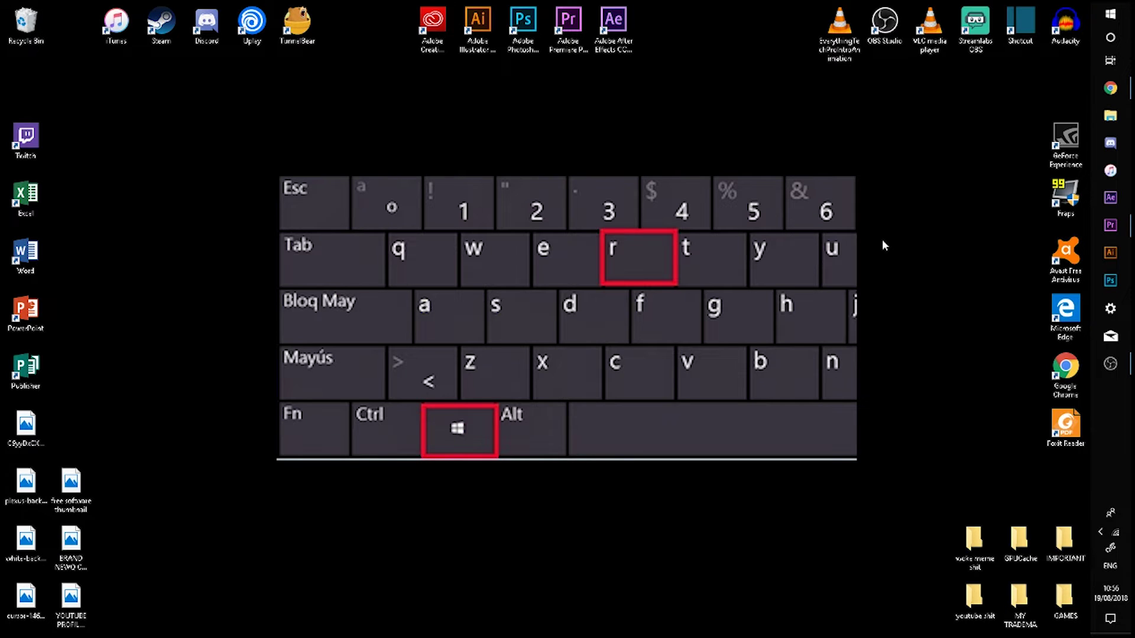
key(super+r)
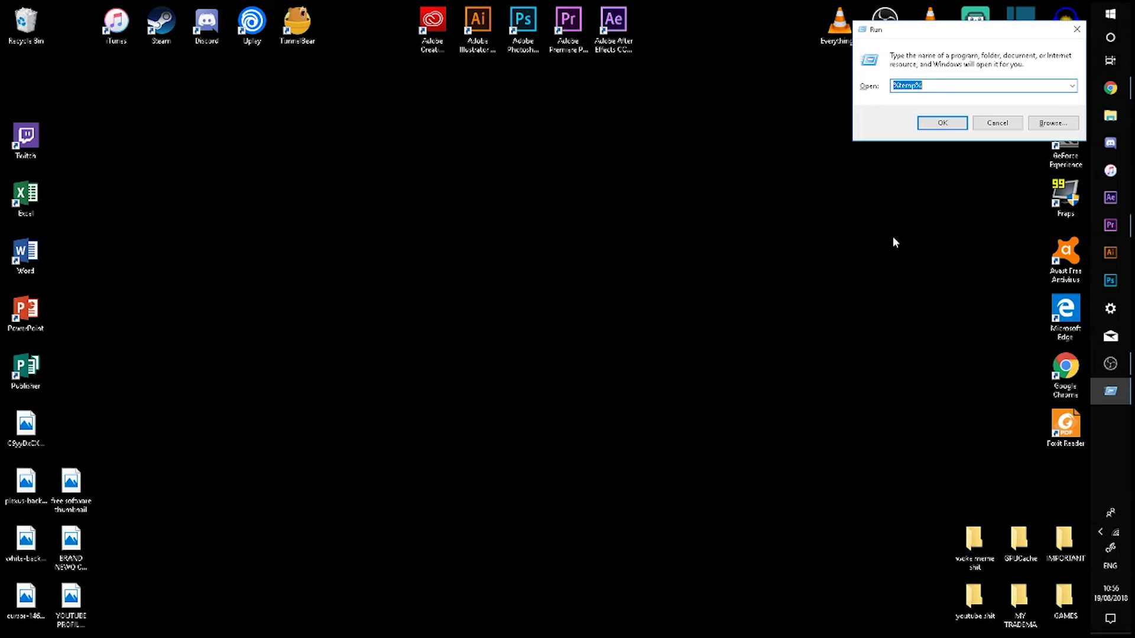
key(BackSpace)
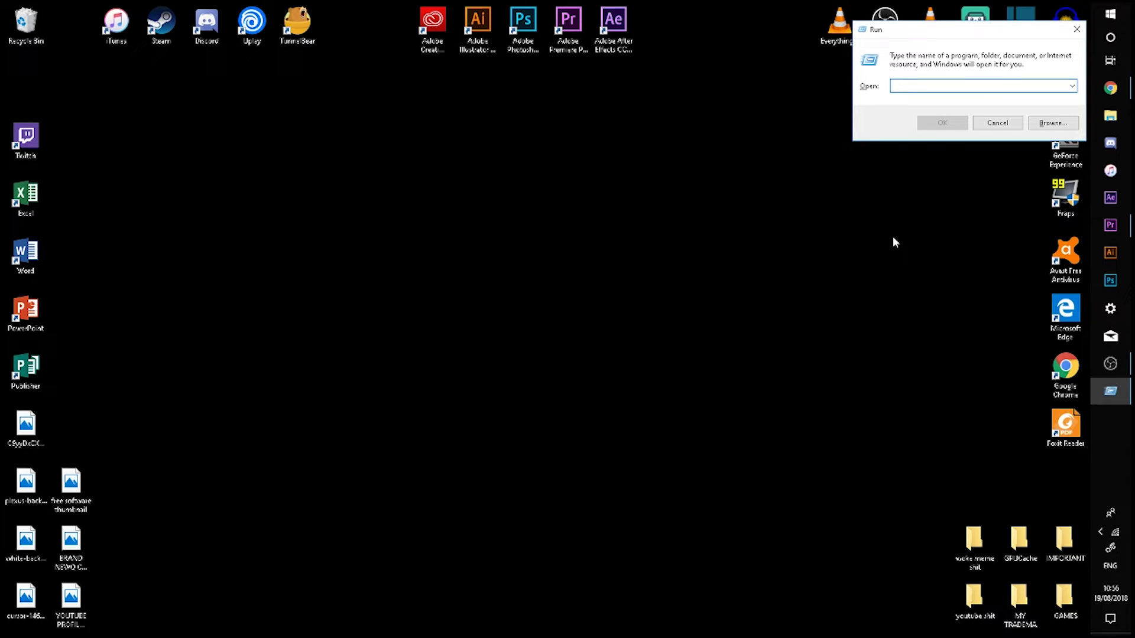
text(temp)
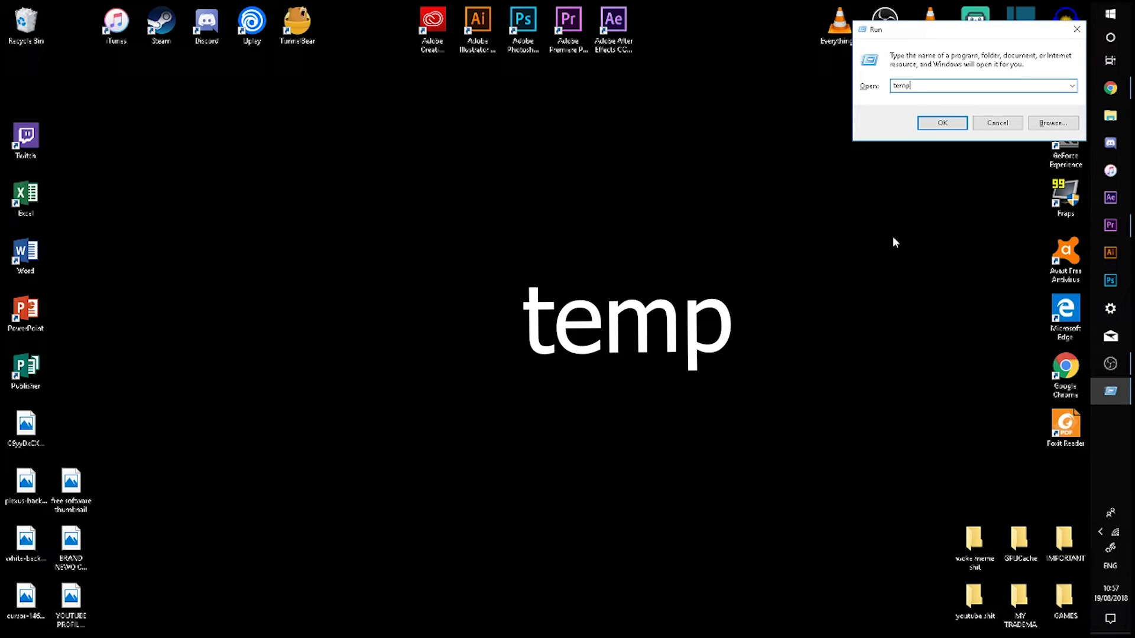
key(Return)
drag(445, 365, 488, 436)
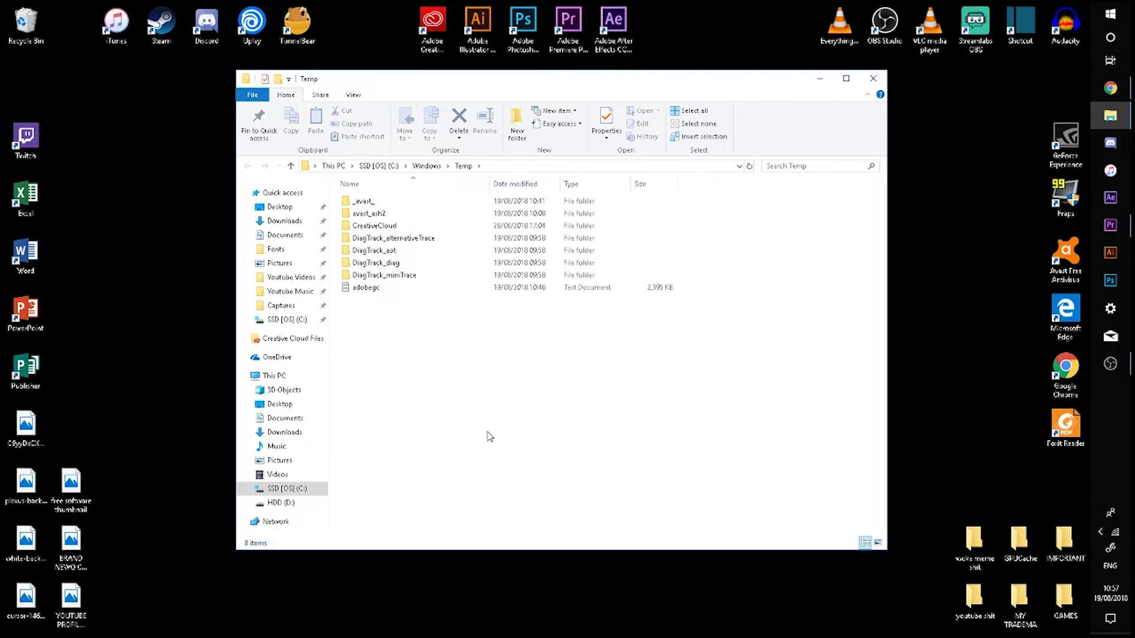
- Delete all items in the Windows Temp folder, skipping those in use and granting administrator permission for protected ones, and close the folder
key(ctrl+a)
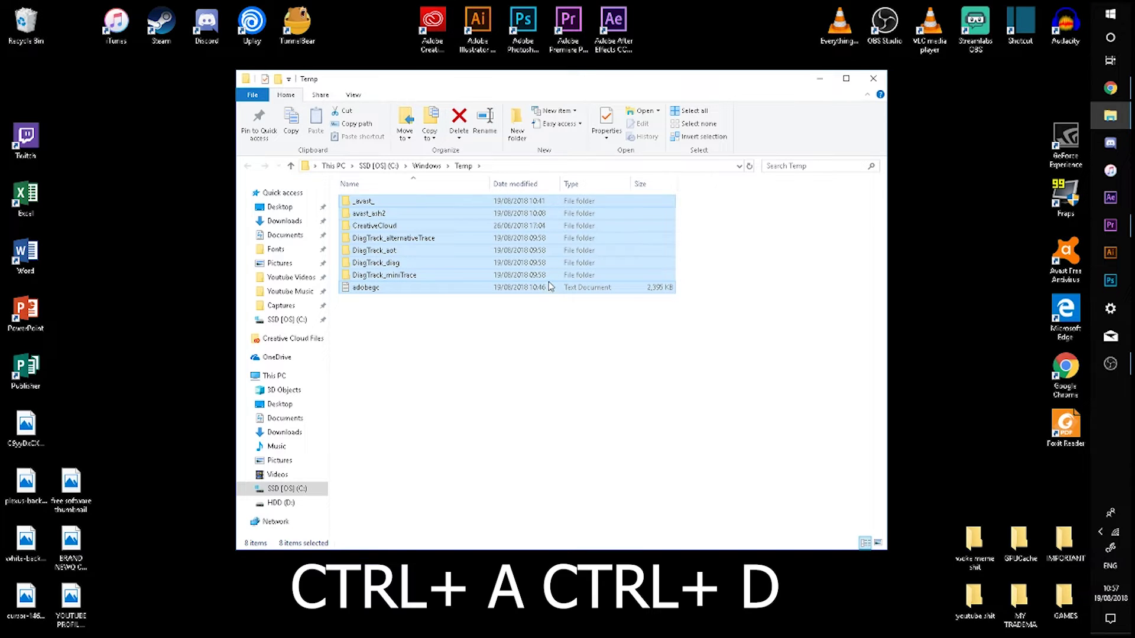
key(ctrl+d)
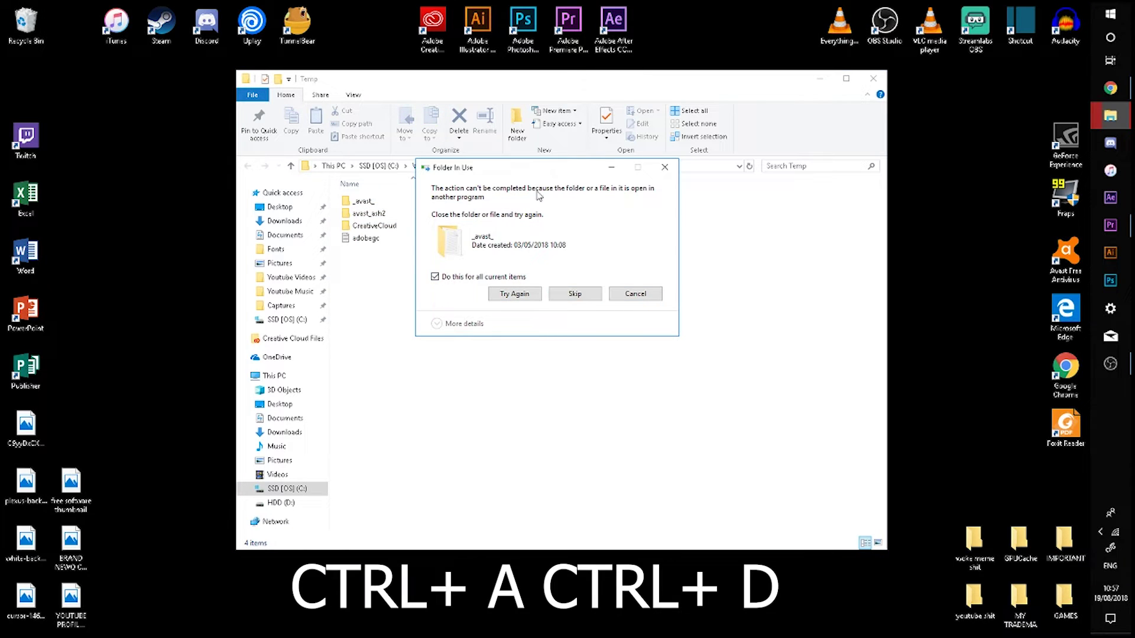
click(571, 296)
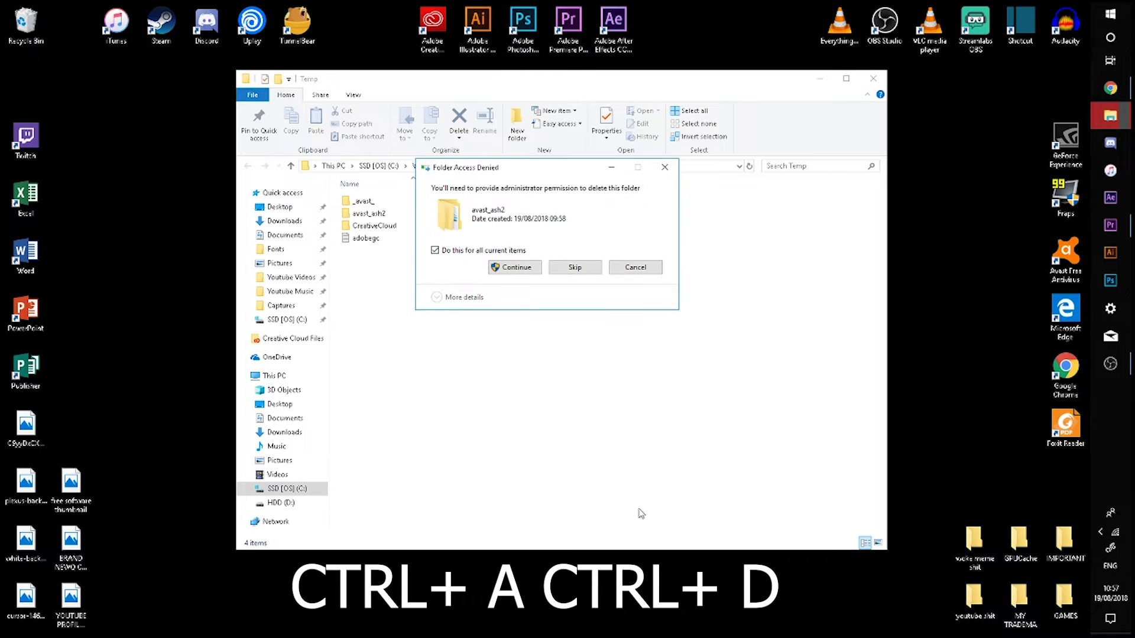
click(532, 272)
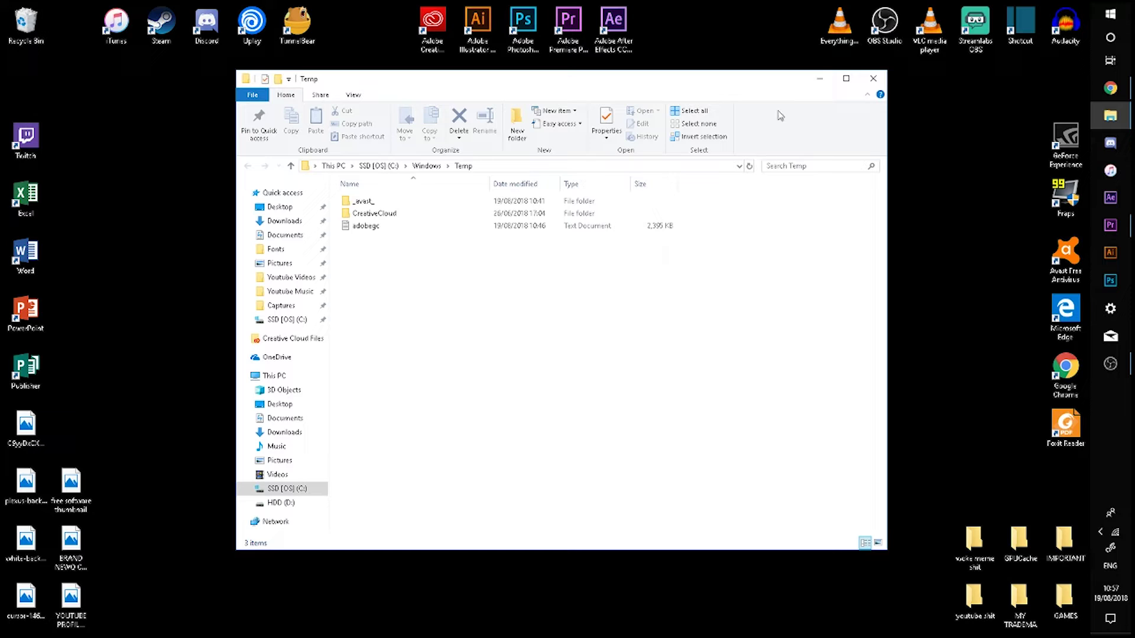
click(873, 78)
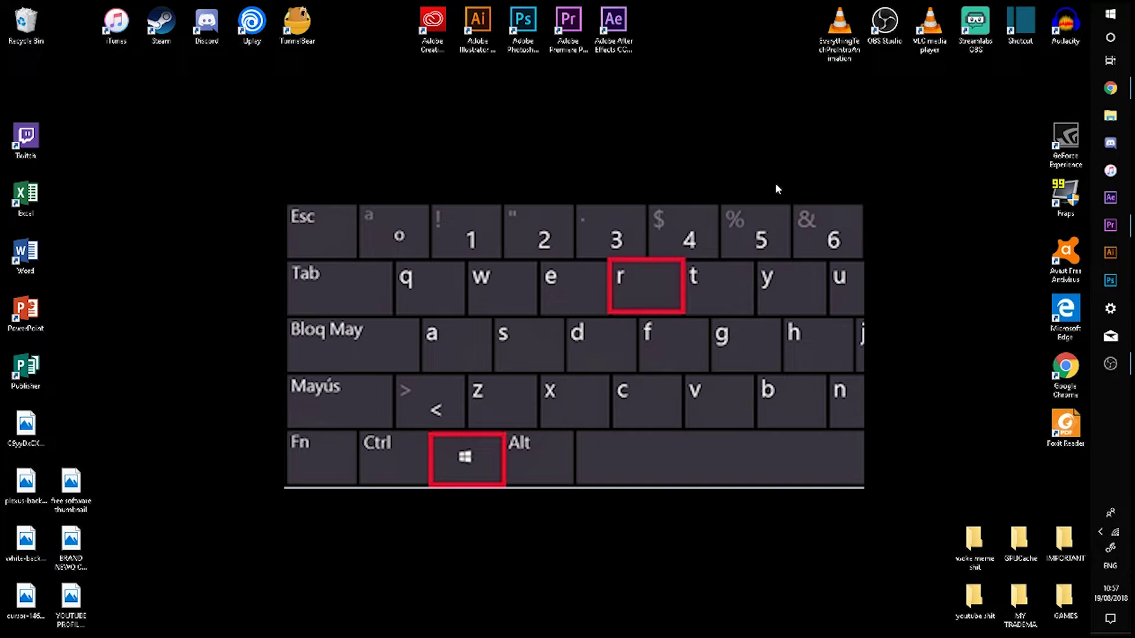
- Open the Windows Prefetch folder by running prefetch from the Run dialog and grant permission to access it
key(super+r)
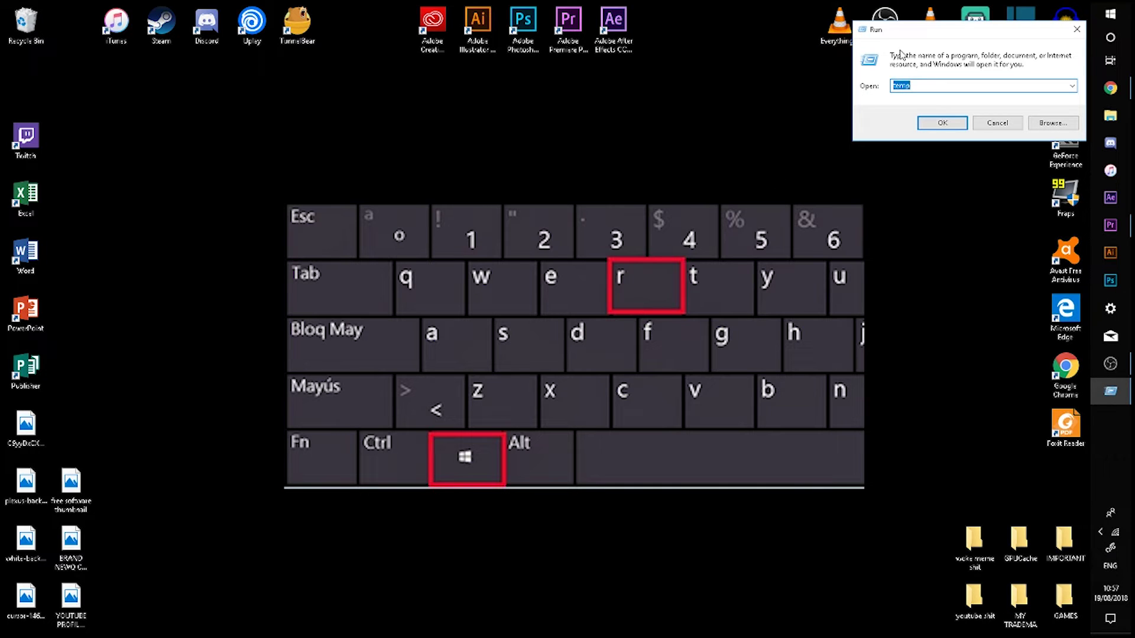
key(BackSpace)
text(prefetch)
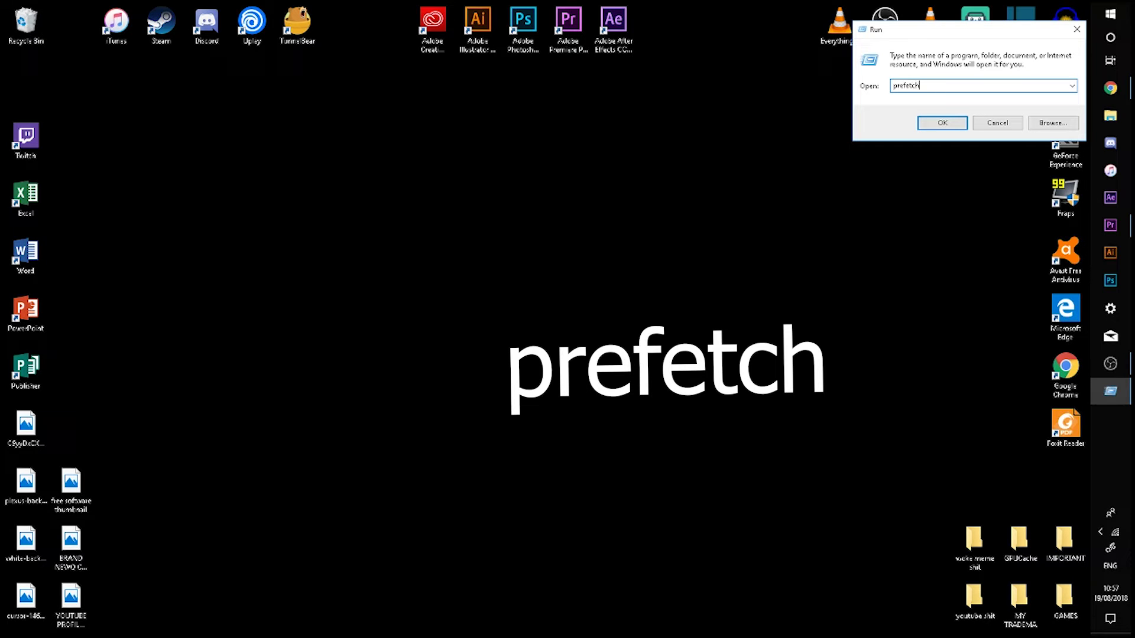
key(Return)
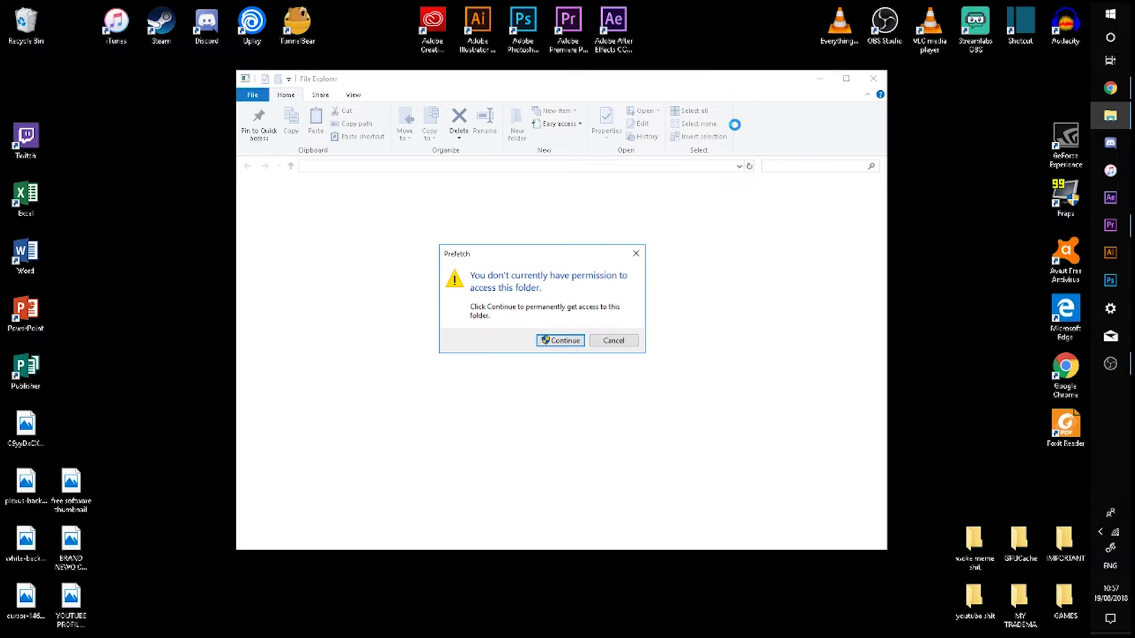
click(572, 341)
- Delete all files in the Prefetch folder, skipping all items in use, and close the folder
scroll(468, 256, down, 20)
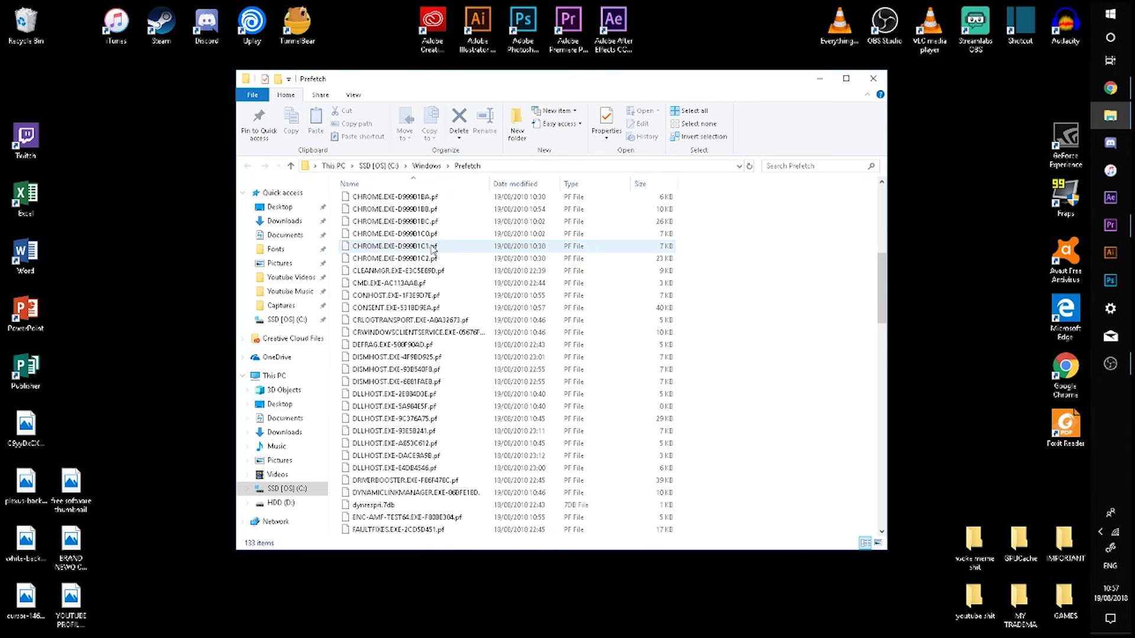
scroll(468, 256, down, 10)
scroll(432, 469, up, 20)
scroll(434, 470, up, 13)
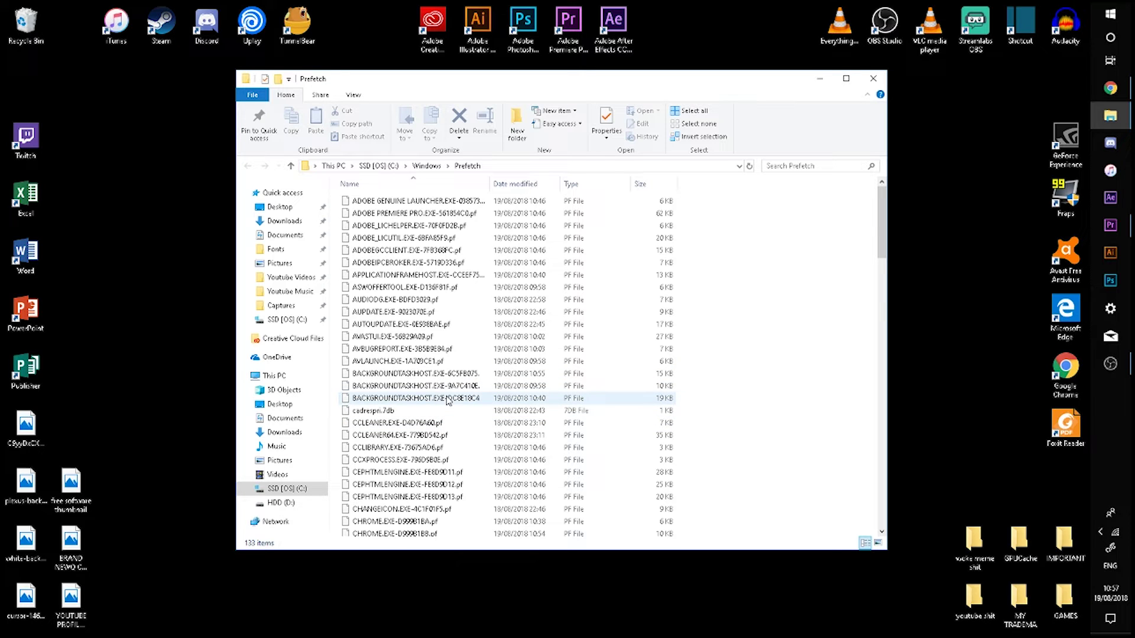
key(ctrl+a)
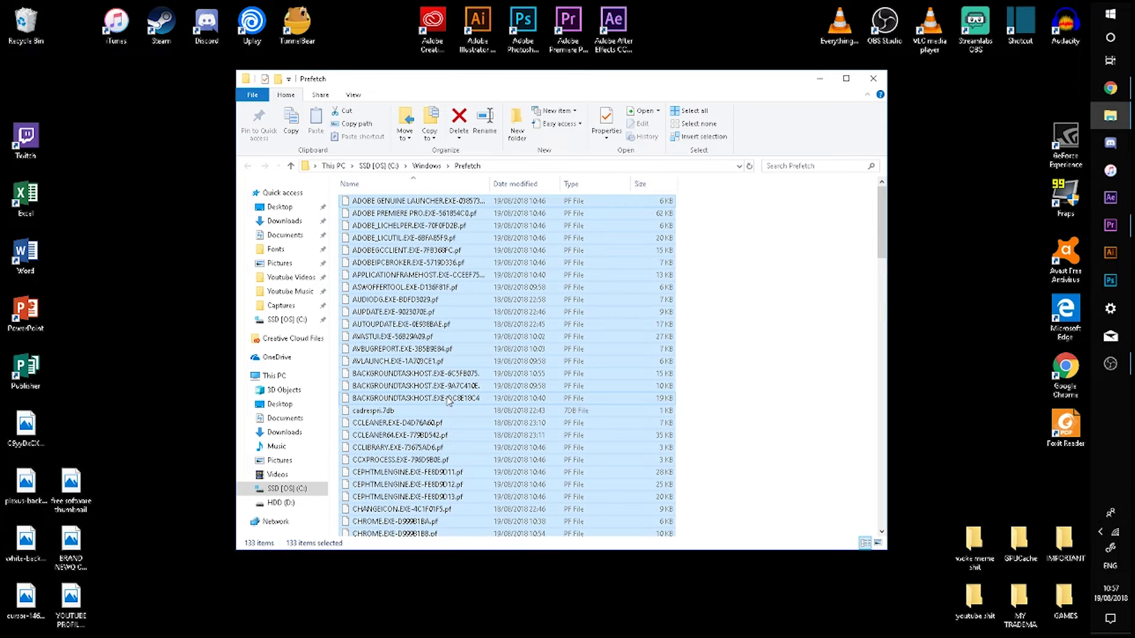
key(Delete)
click(472, 273)
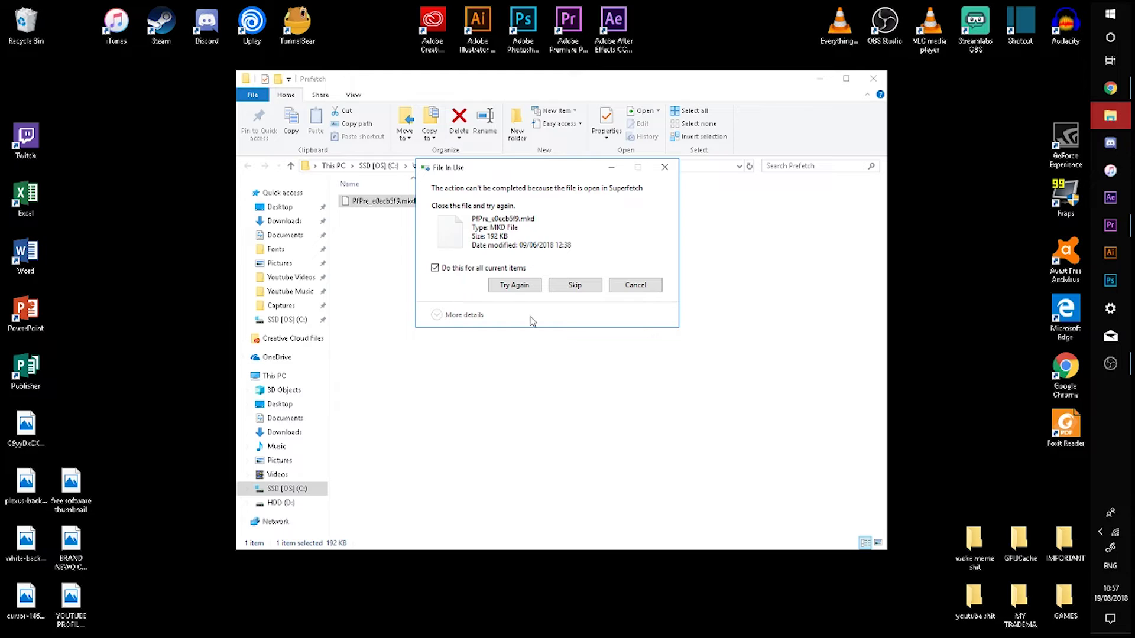
click(577, 294)
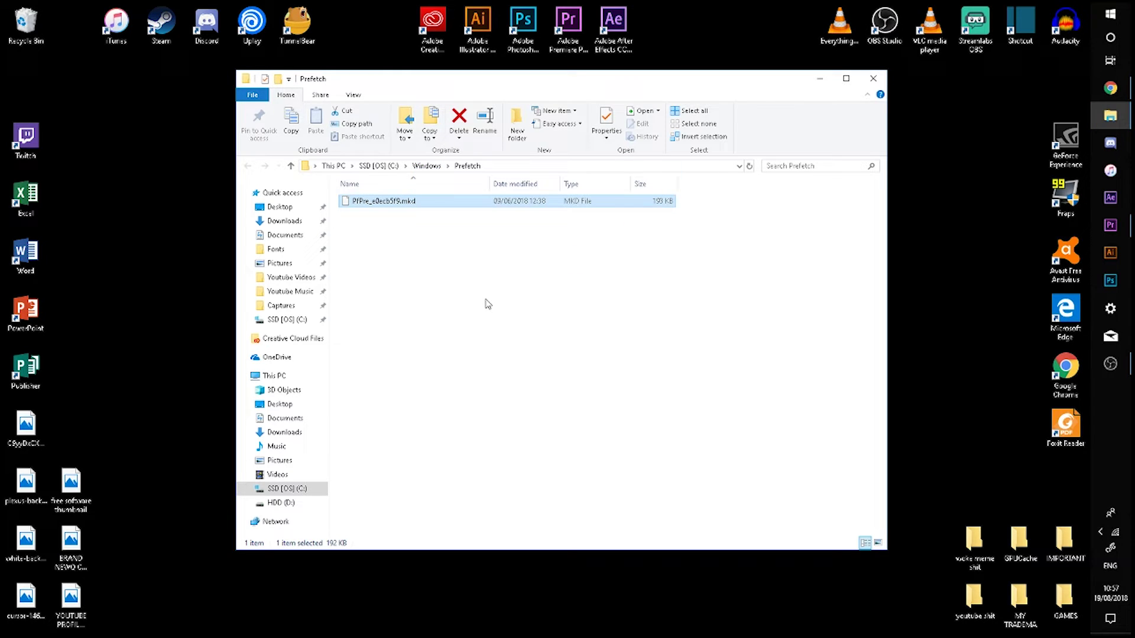
click(488, 304)
drag(428, 241, 378, 251)
click(484, 223)
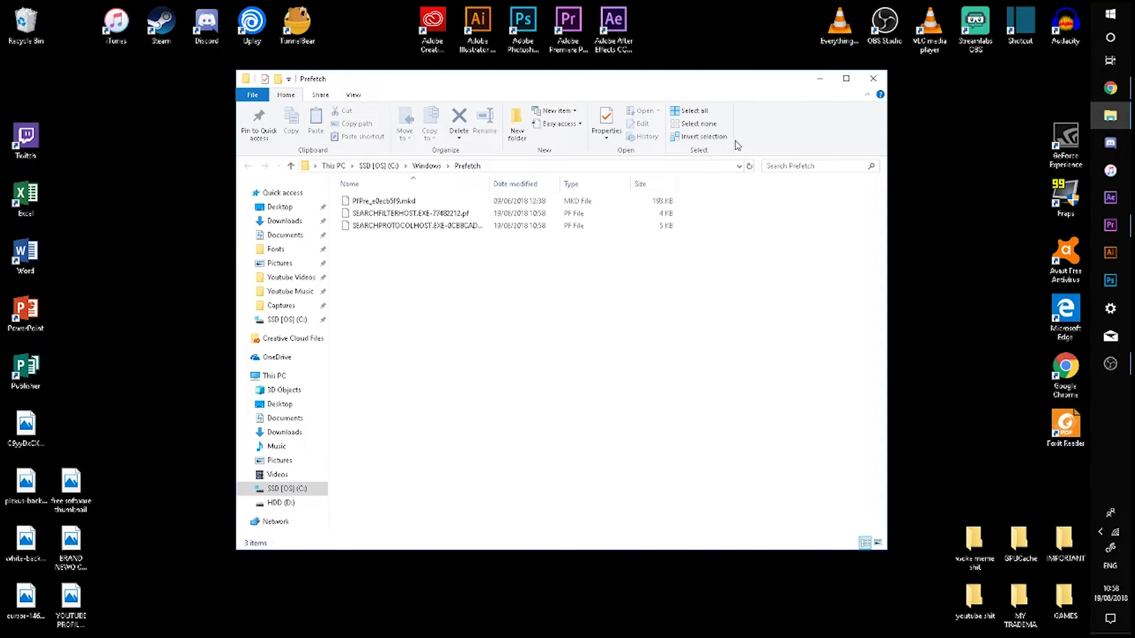
drag(367, 342, 431, 262)
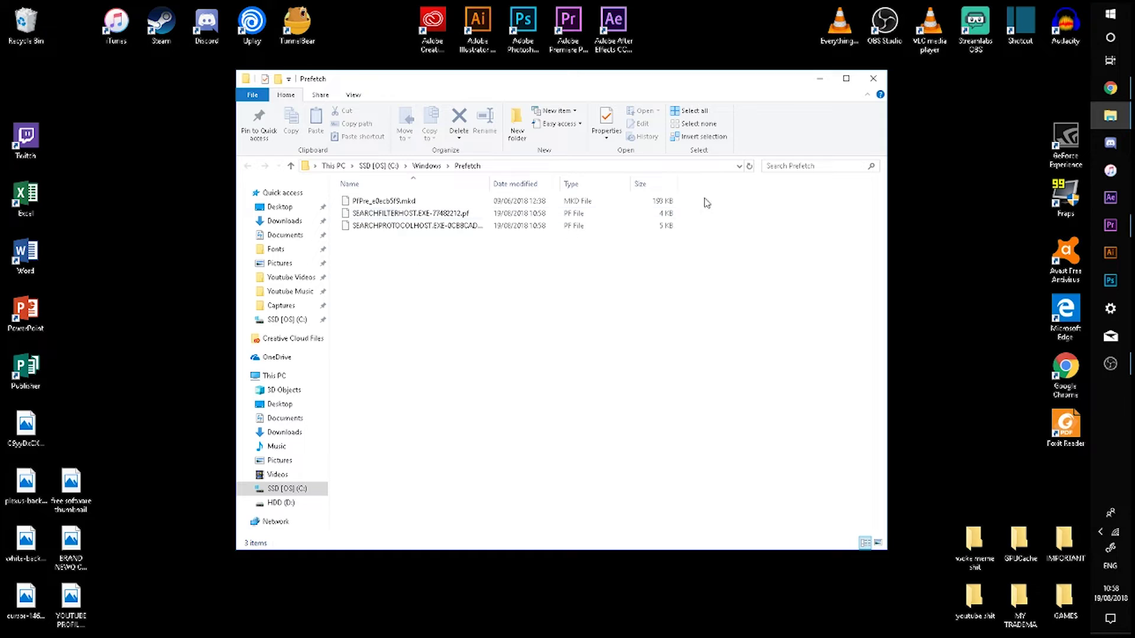
click(872, 79)
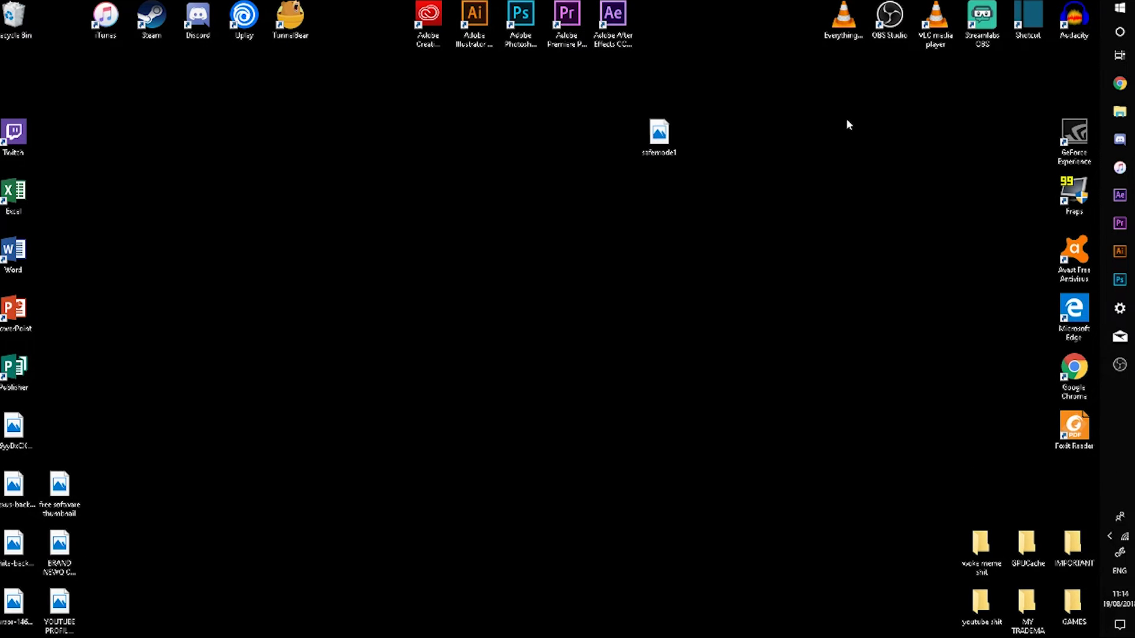
- Move the safemode1 desktop file beside the EverythingTechProIntroAnimation shortcut, and reset the Microsoft Store cache by running wsreset from the Run dialog
drag(659, 135, 792, 23)
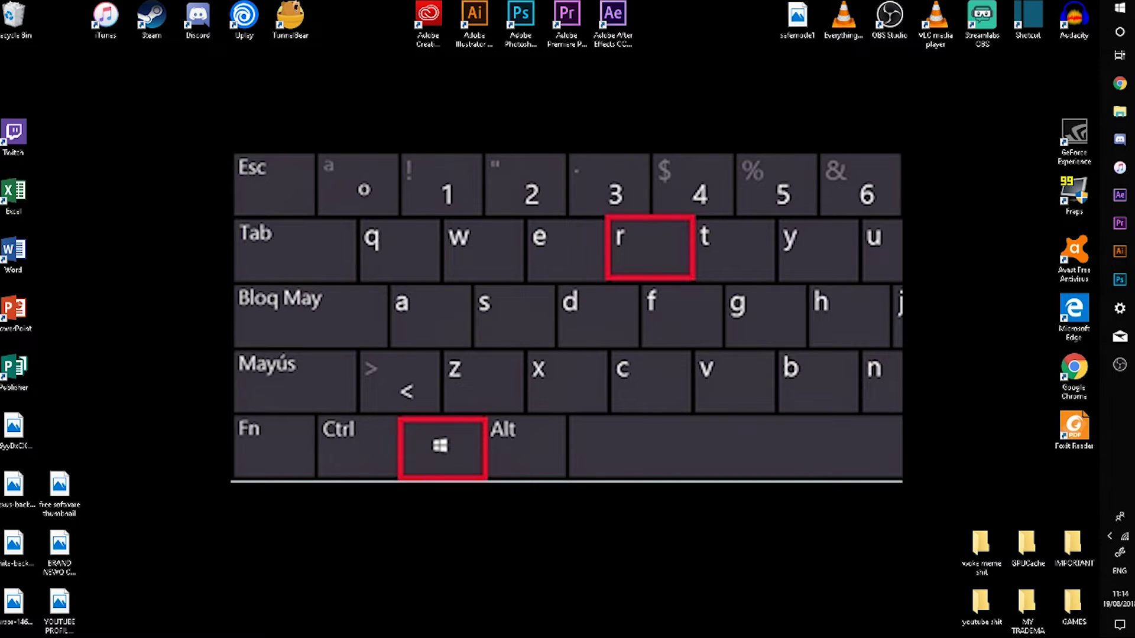
key(super+r)
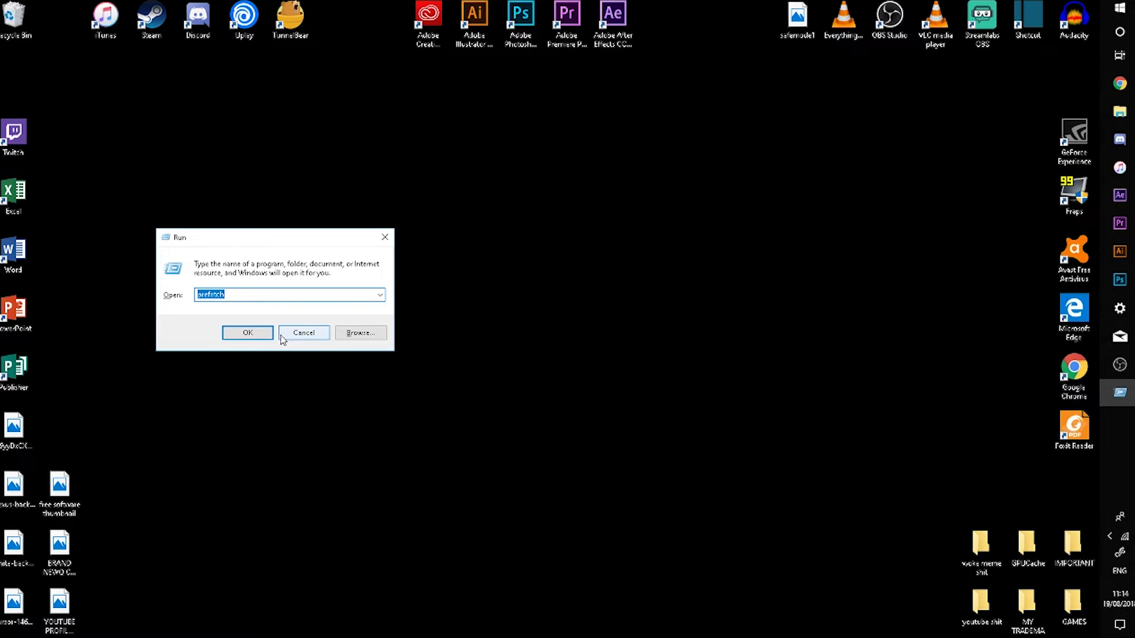
key(BackSpace)
drag(290, 237, 444, 235)
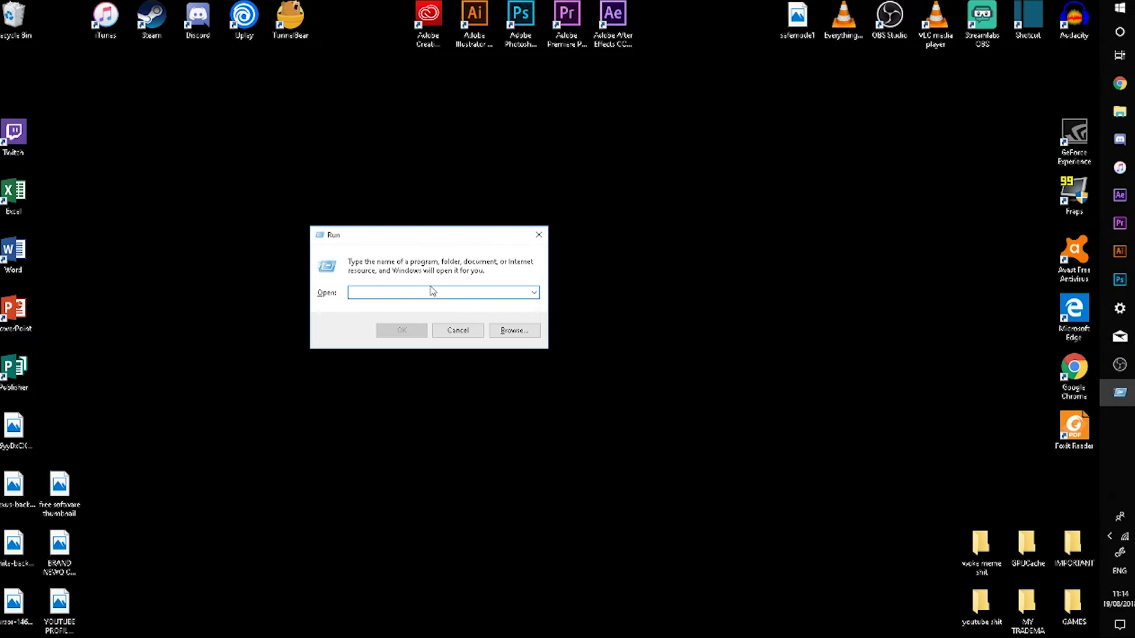
text(wsreset)
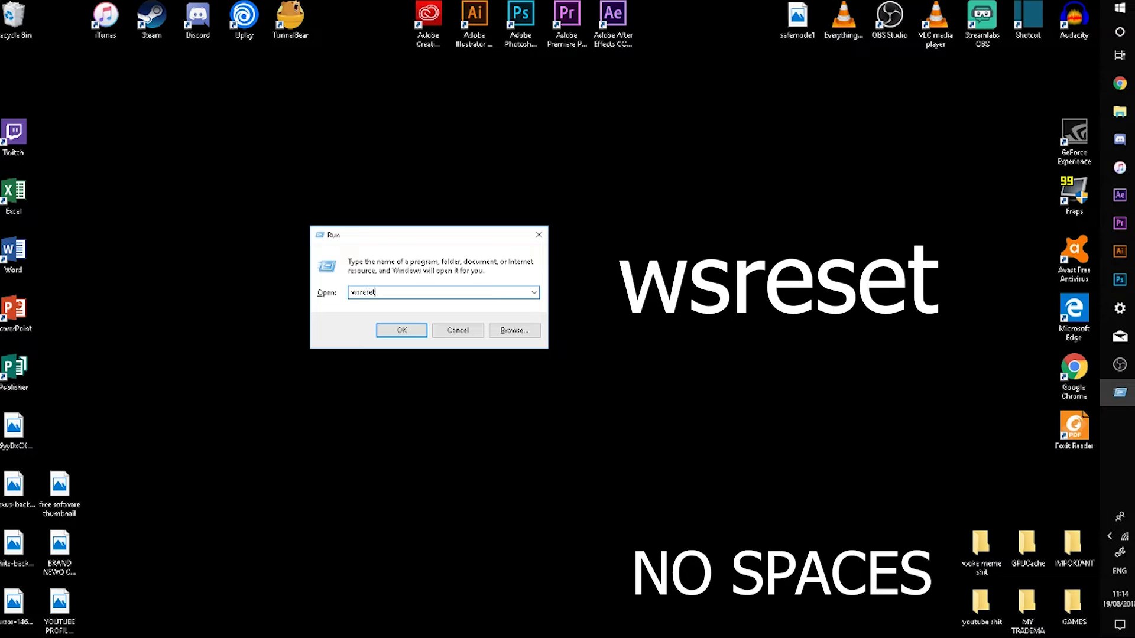
click(402, 330)
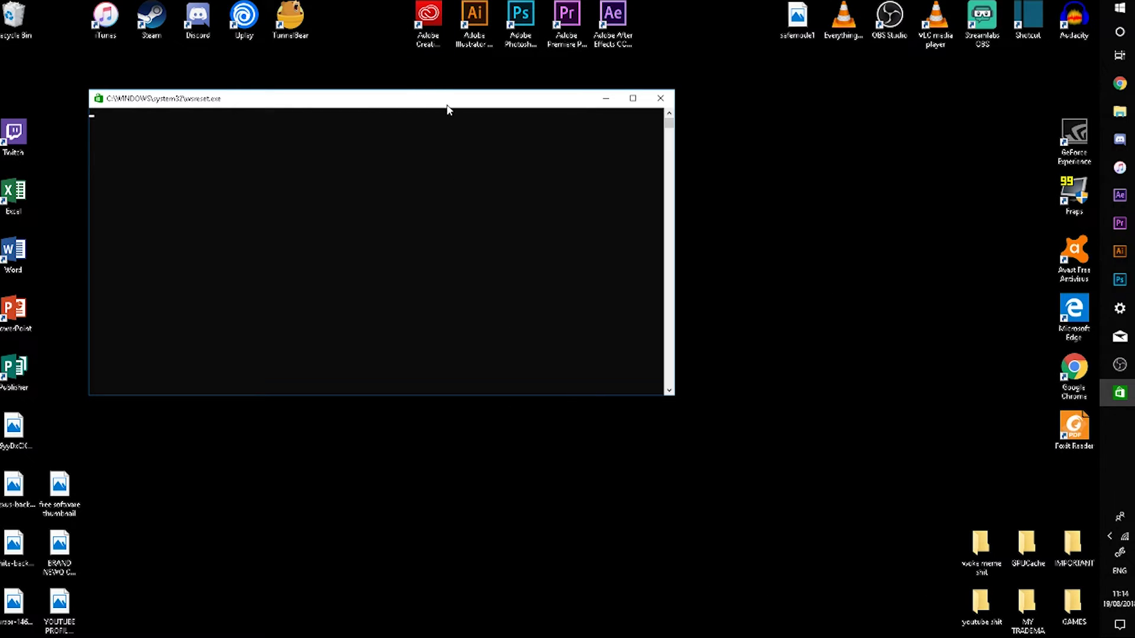
drag(448, 106, 572, 109)
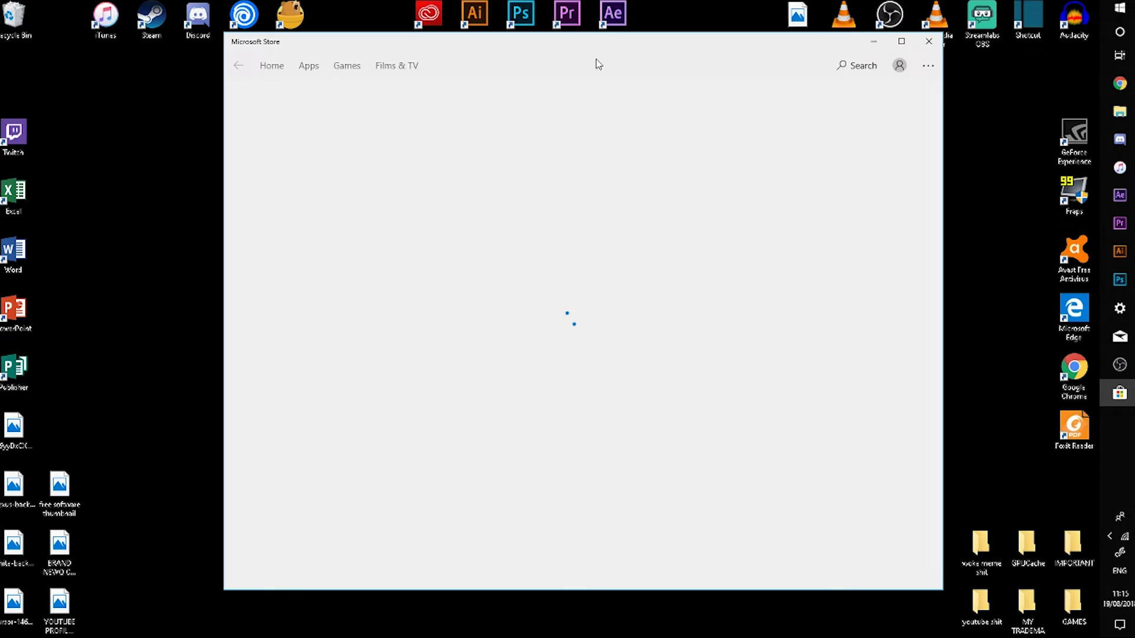
scroll(661, 353, down, 5)
scroll(769, 402, up, 5)
scroll(793, 406, down, 10)
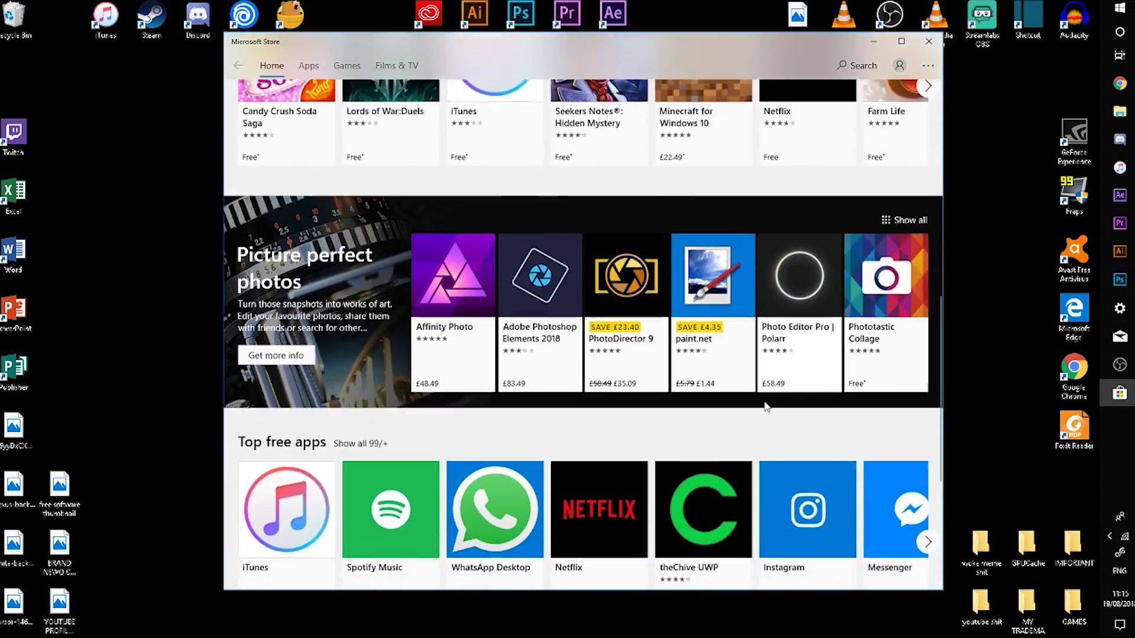
scroll(762, 404, up, 5)
scroll(763, 403, down, 5)
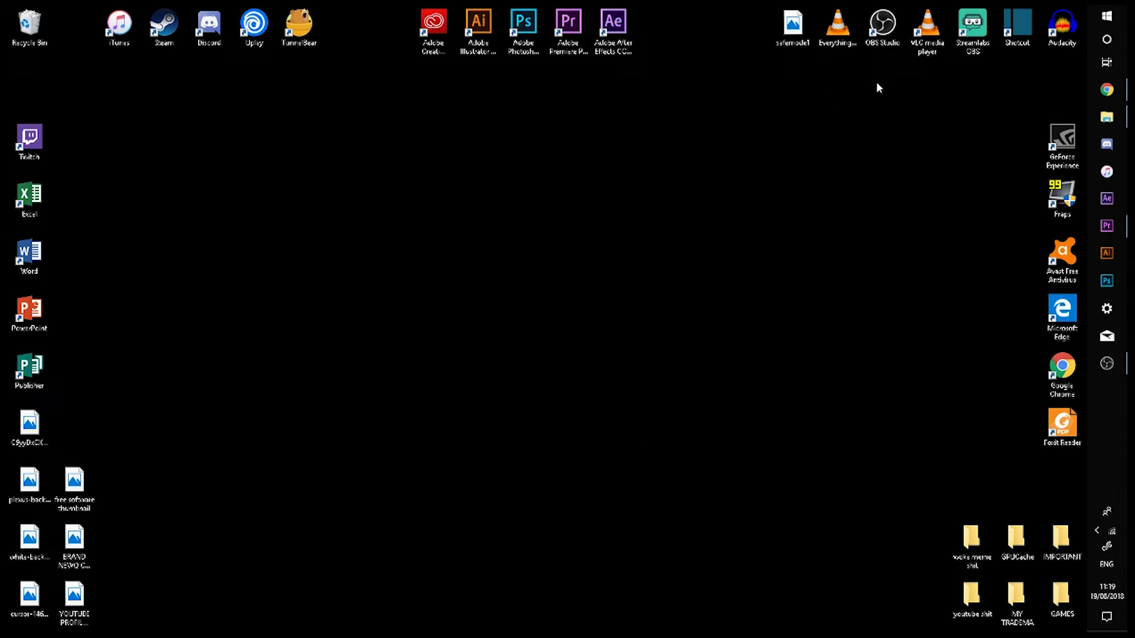
- Search for edge, open Microsoft Edge and go to the options for choosing which browsing data to clear
click(1118, 42)
text(edge)
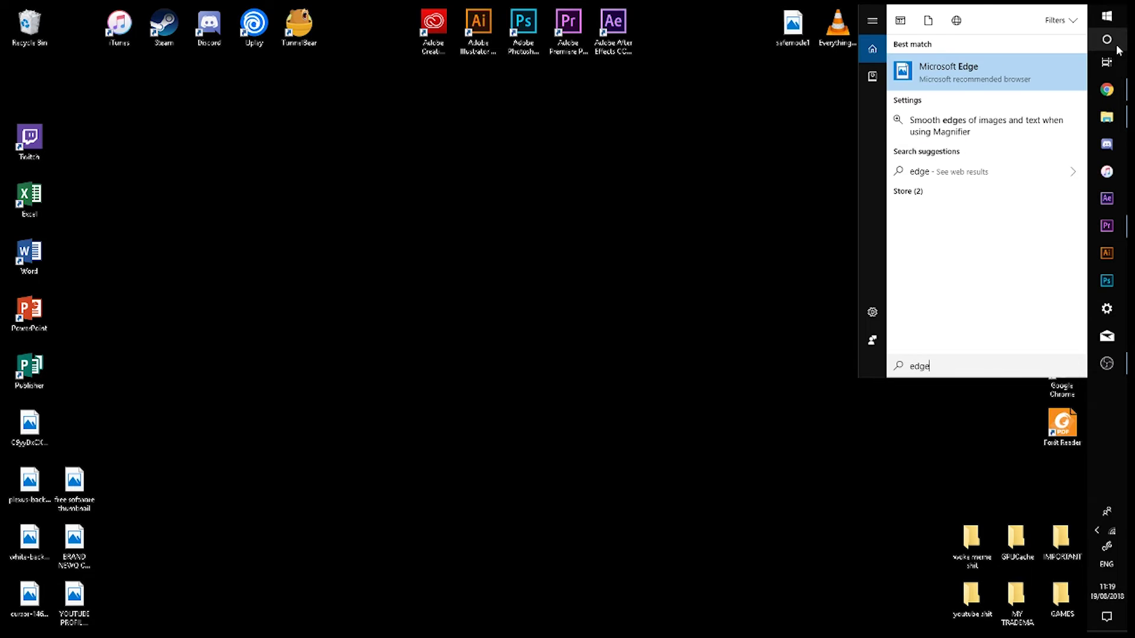
click(952, 69)
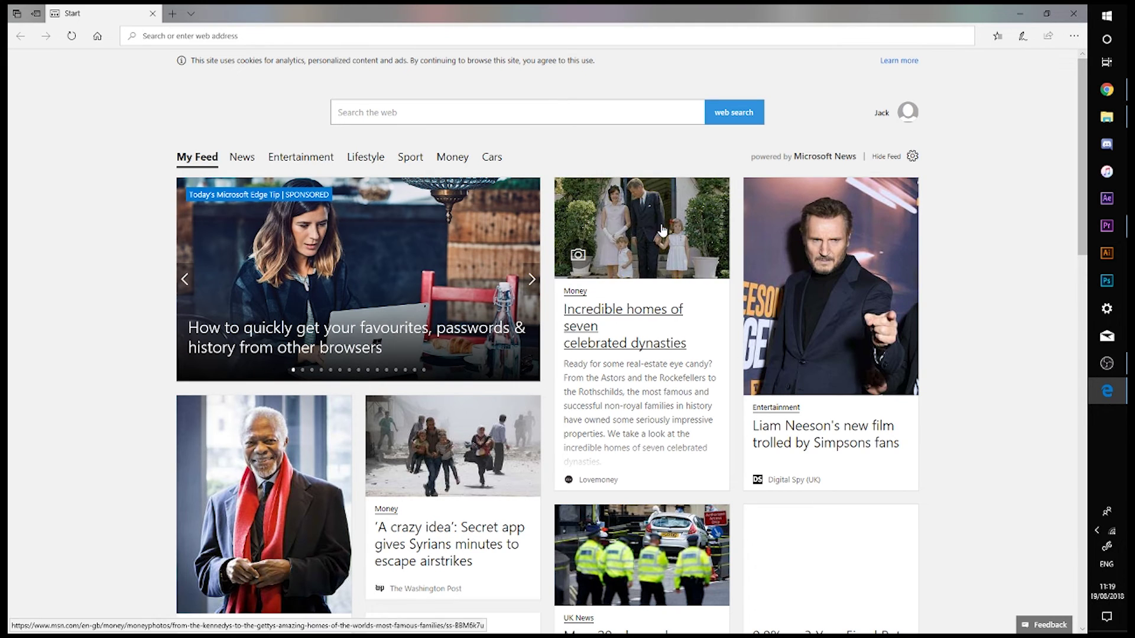
click(1074, 38)
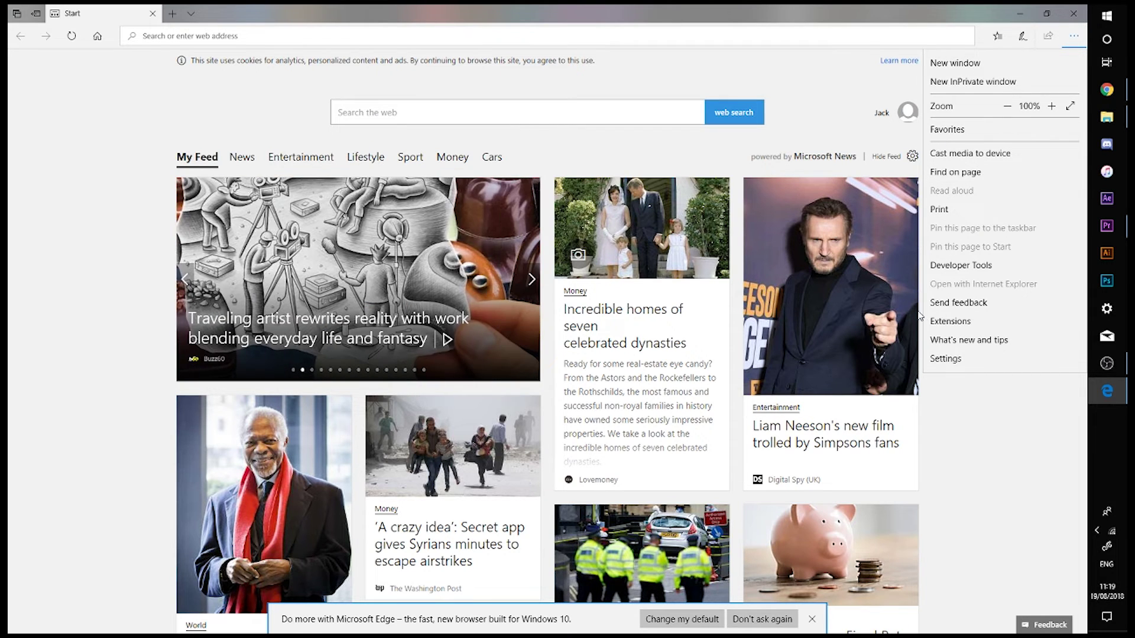
click(949, 358)
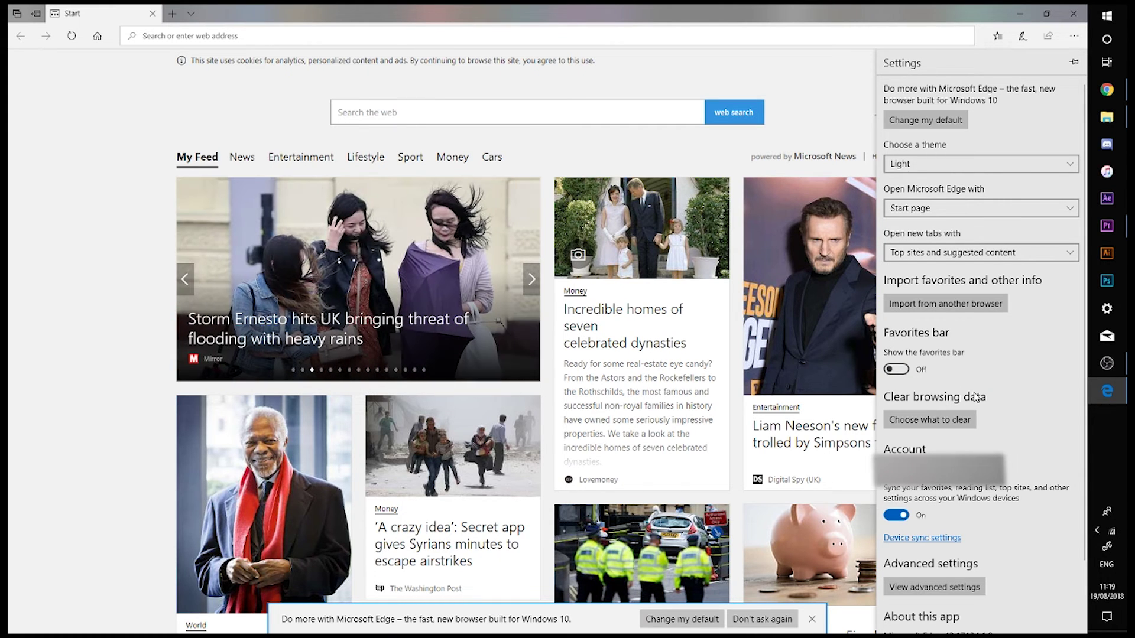
click(928, 424)
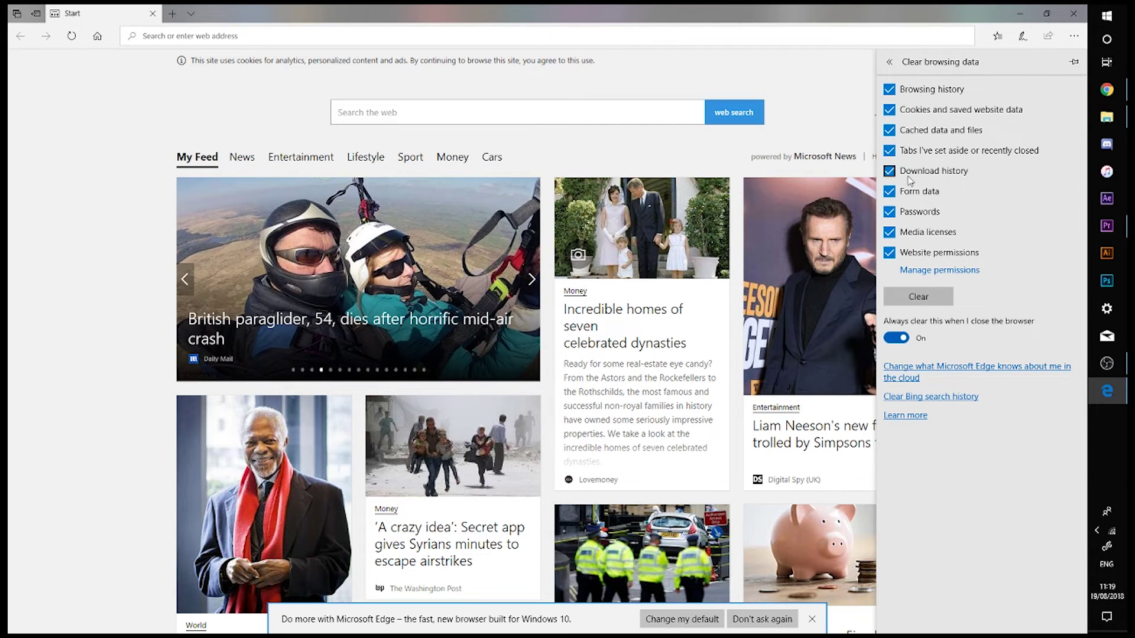
- Clear all categories of browsing data with always clearing on browser close turned on, and minimize the browser
click(896, 338)
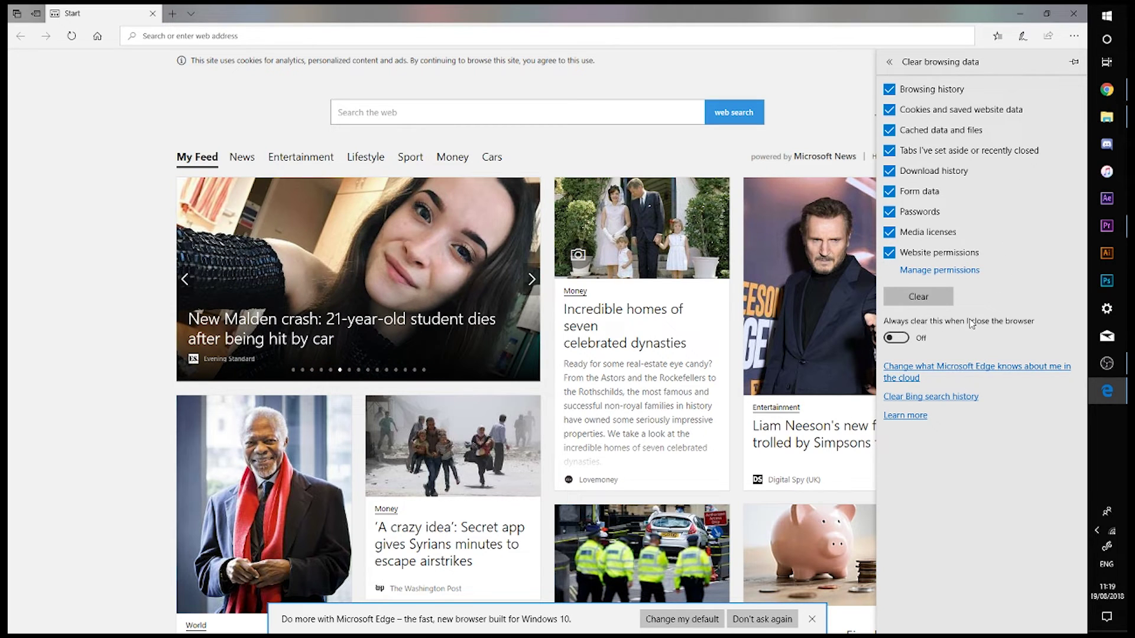
click(895, 338)
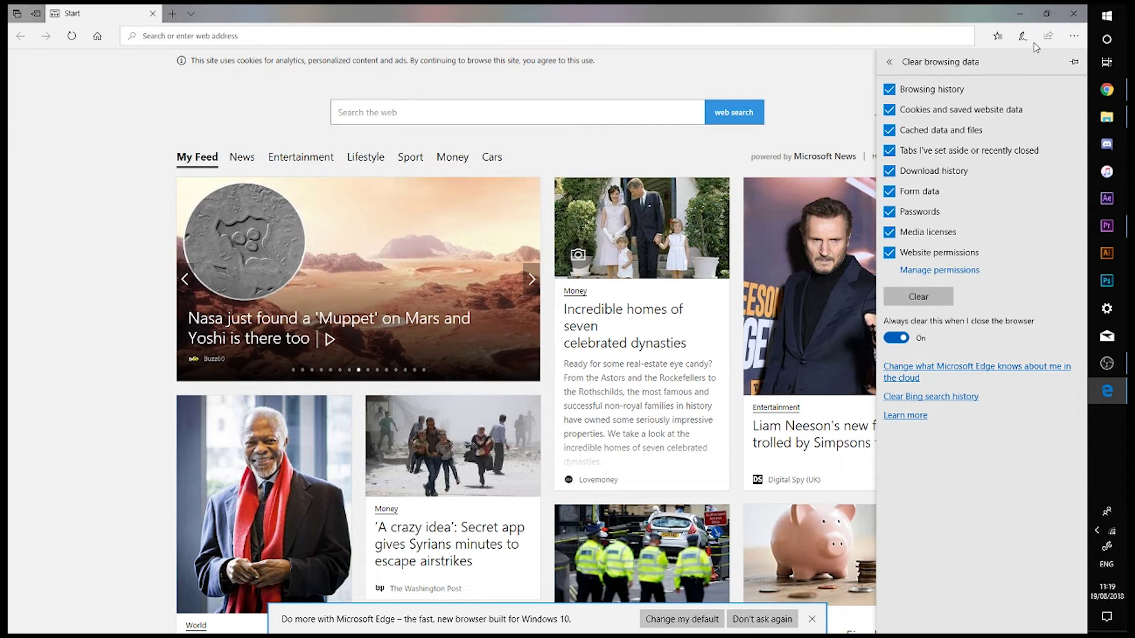
click(918, 301)
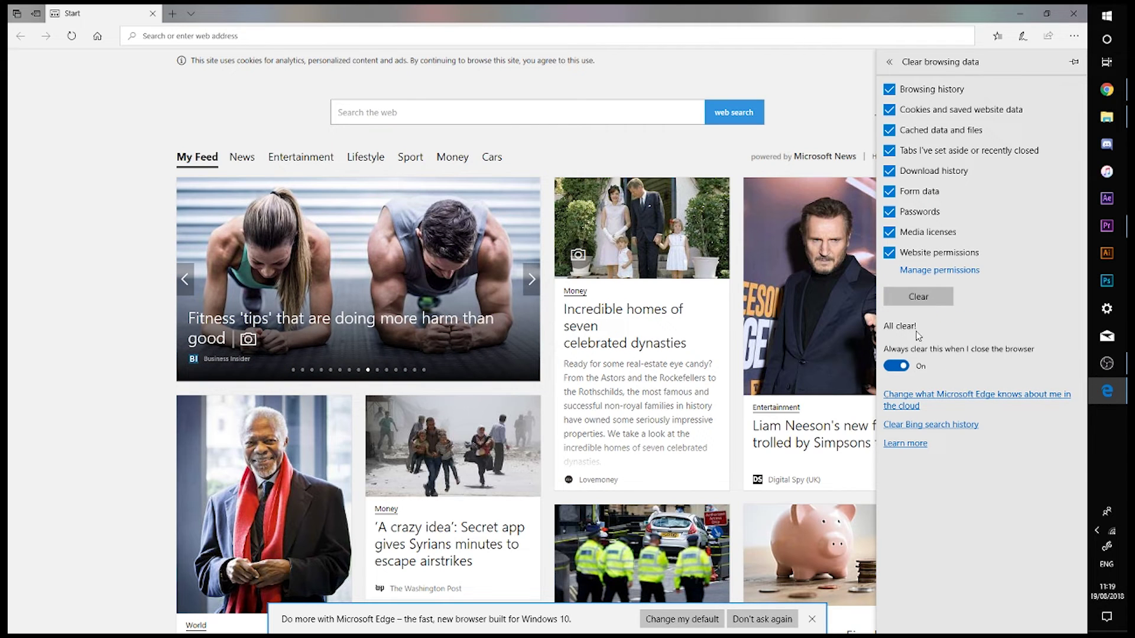
click(850, 88)
click(1030, 15)
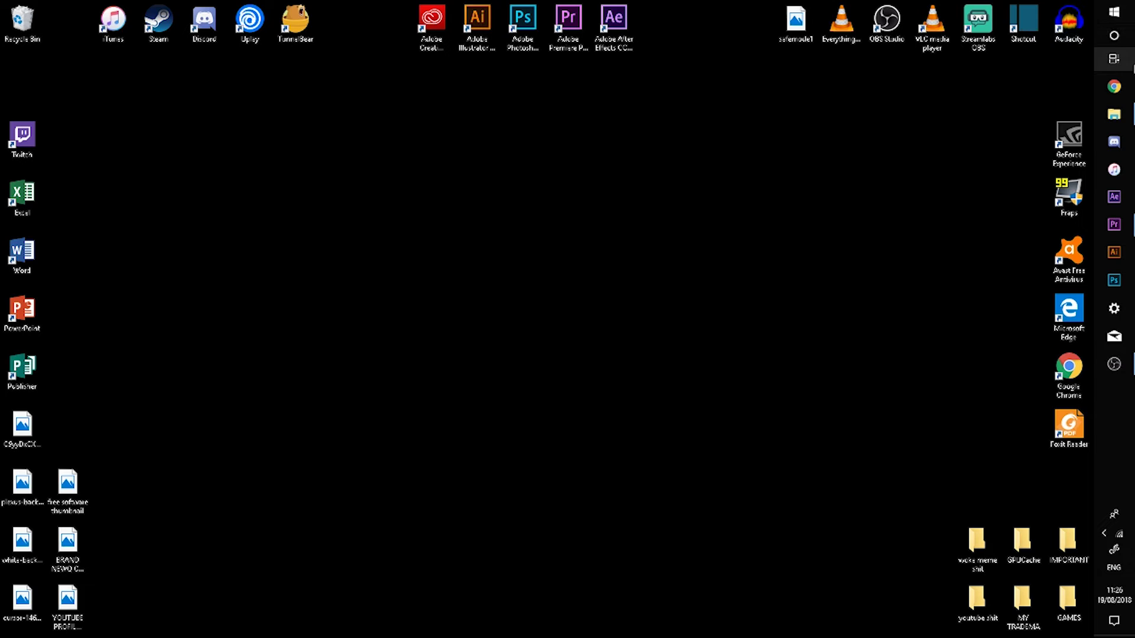
- Search for disk, open Disk Cleanup and start it for the SSD [OS] (C:) drive
click(1123, 38)
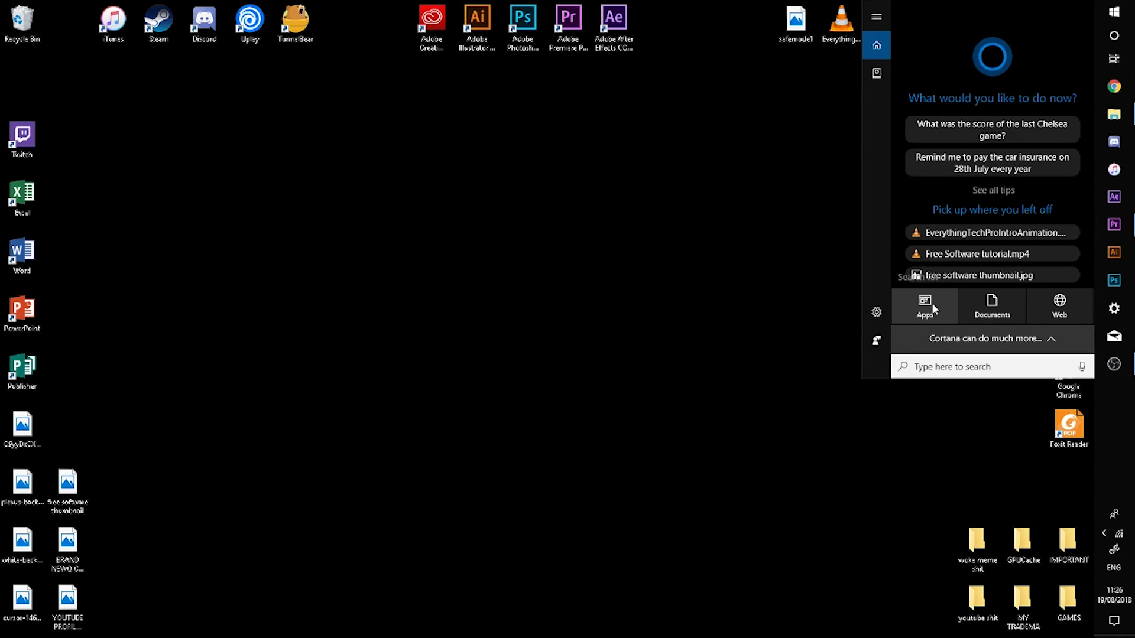
text(disk)
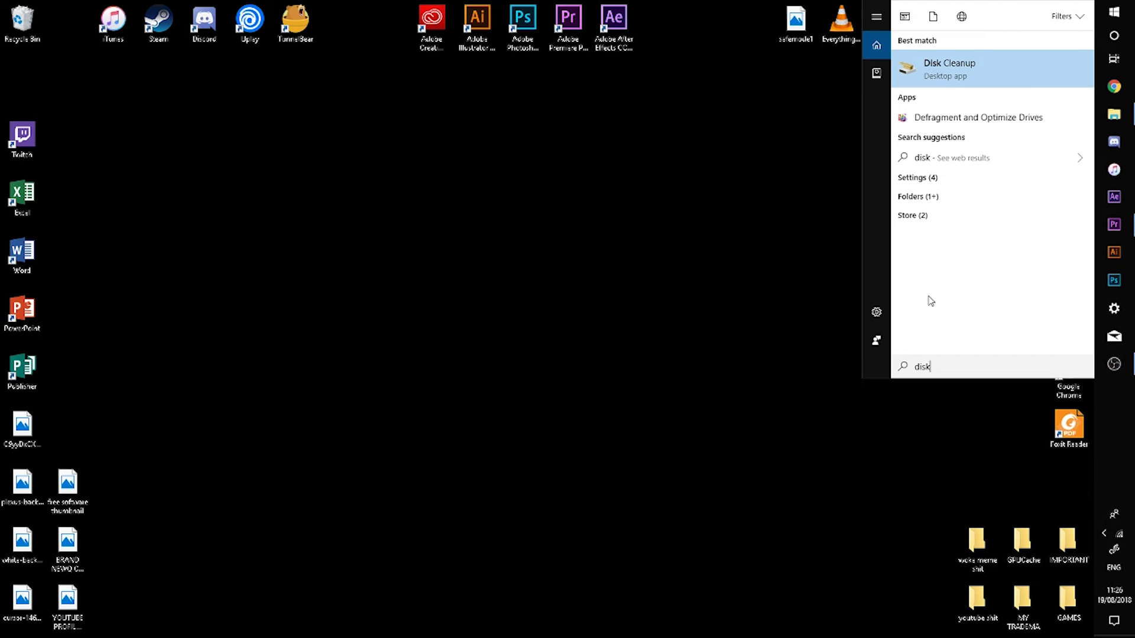
click(981, 68)
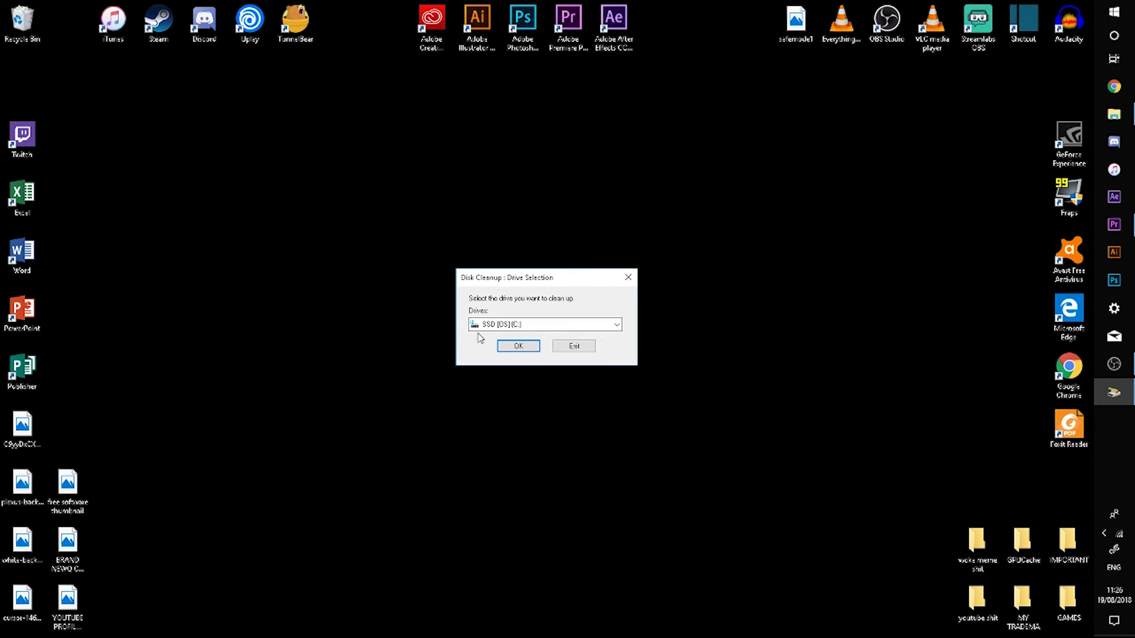
click(522, 352)
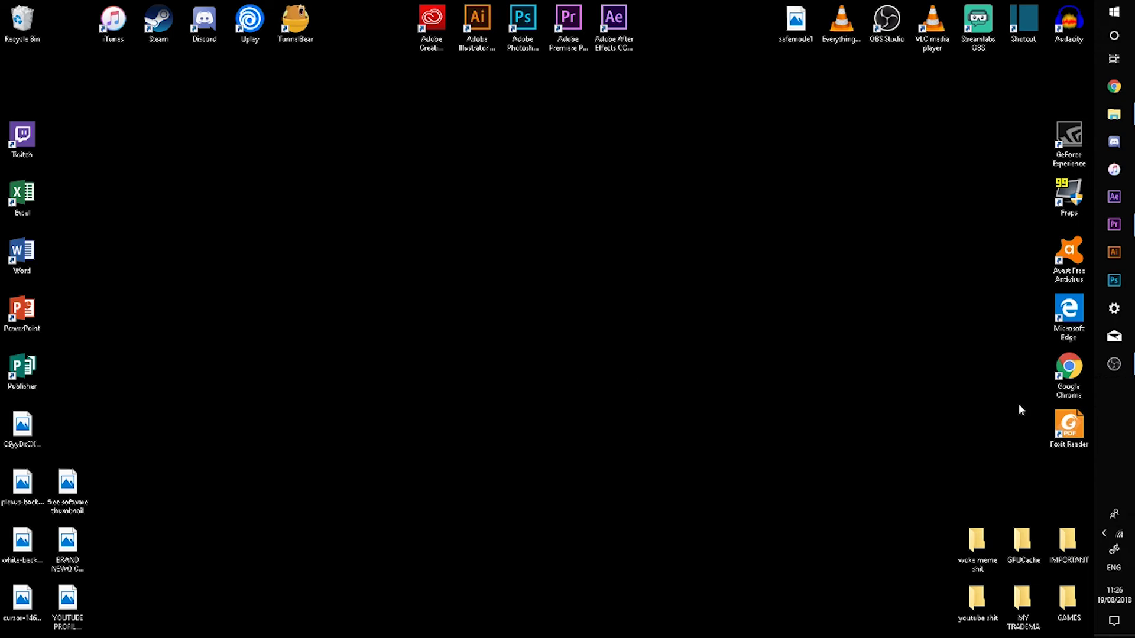
- Select every file category in Disk Cleanup, including Recycle Bin, Delivery Optimization Files and User file history, and confirm their permanent deletion
drag(303, 168, 658, 143)
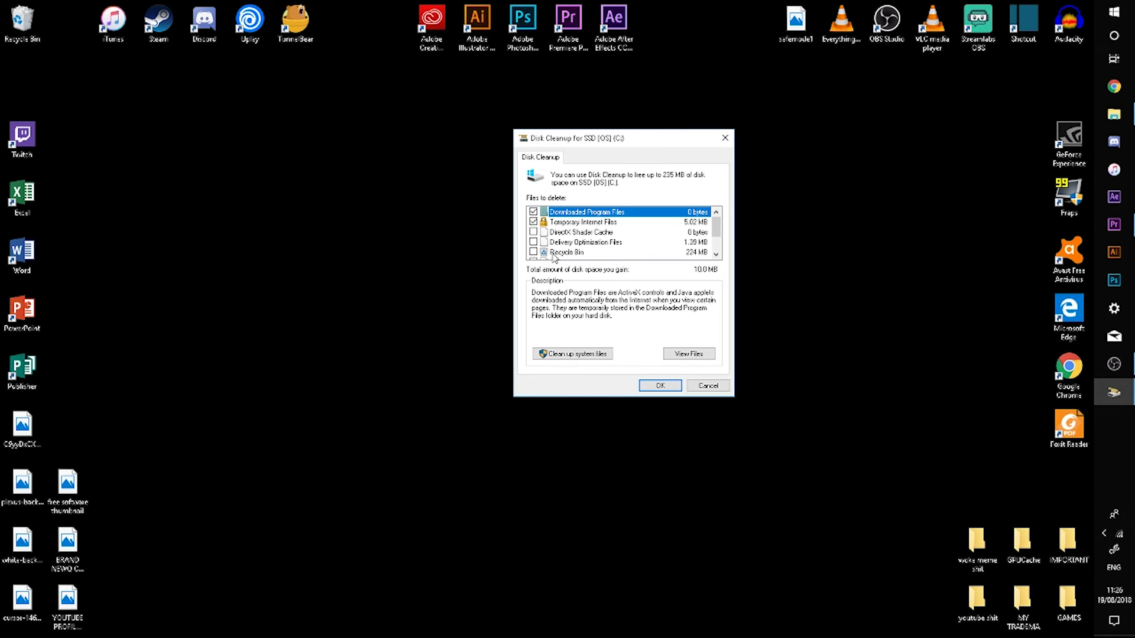
scroll(539, 255, down, 1)
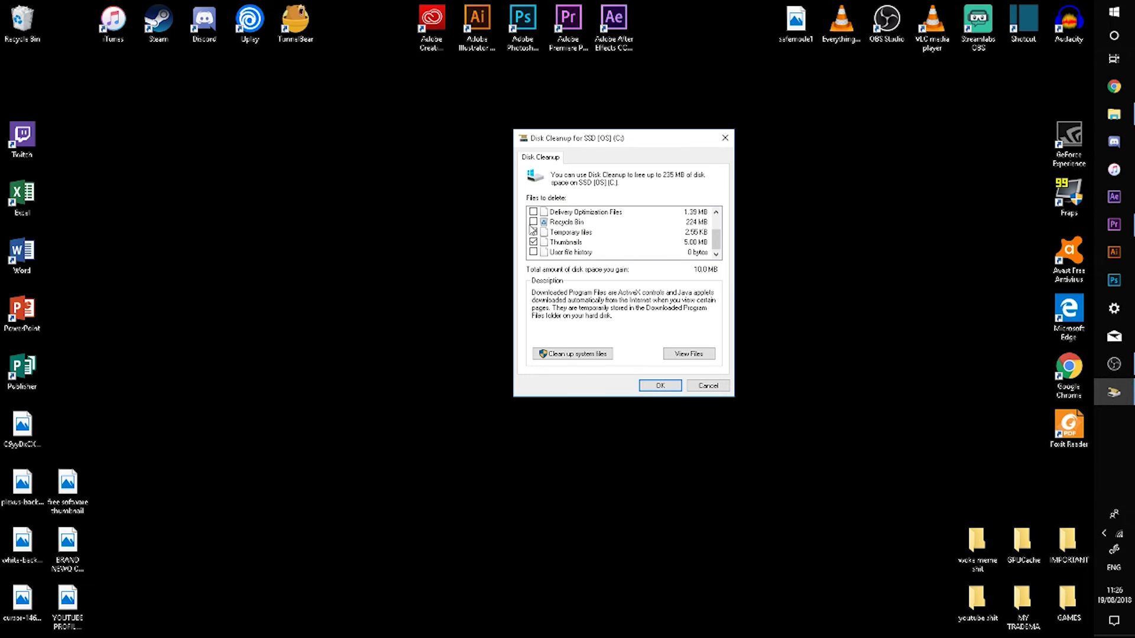
scroll(538, 228, up, 1)
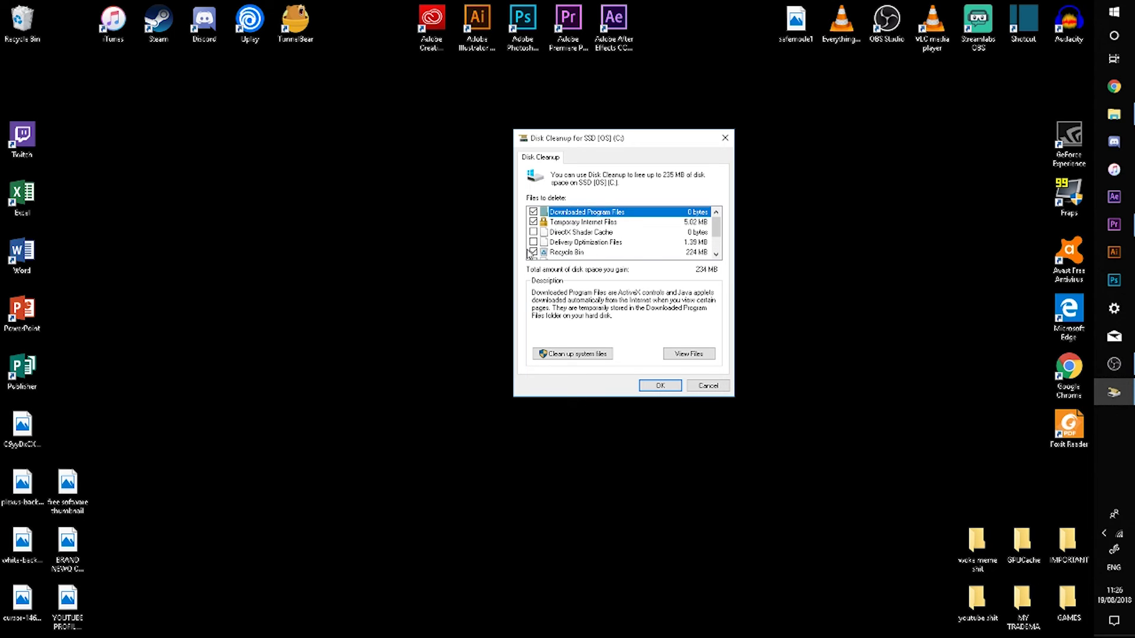
click(533, 222)
scroll(534, 239, down, 1)
click(534, 252)
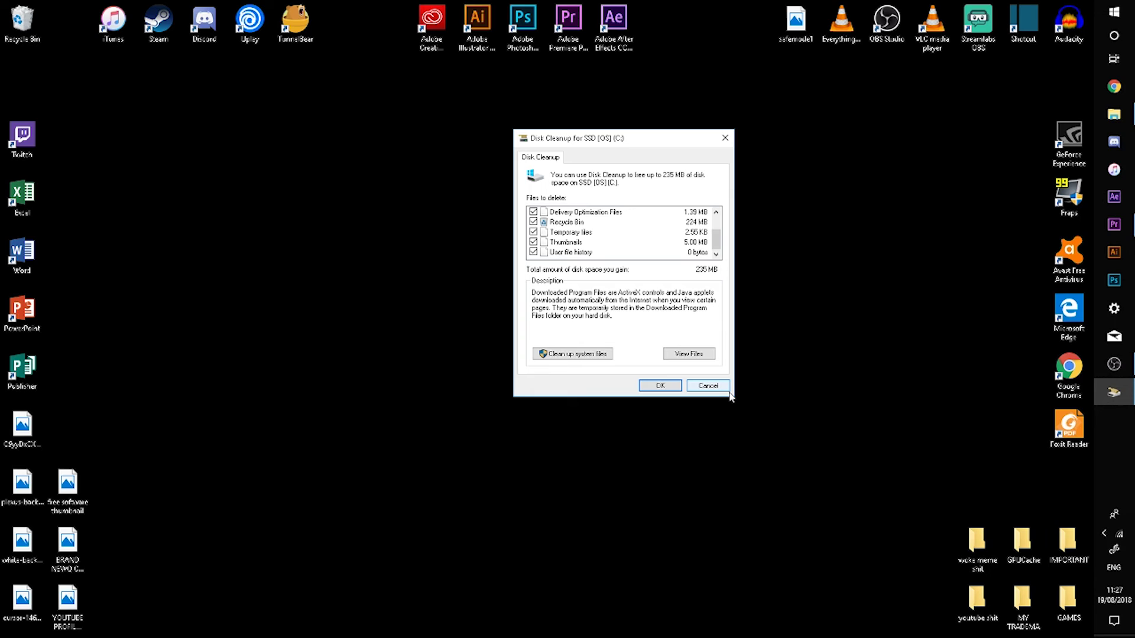
click(661, 387)
click(562, 334)
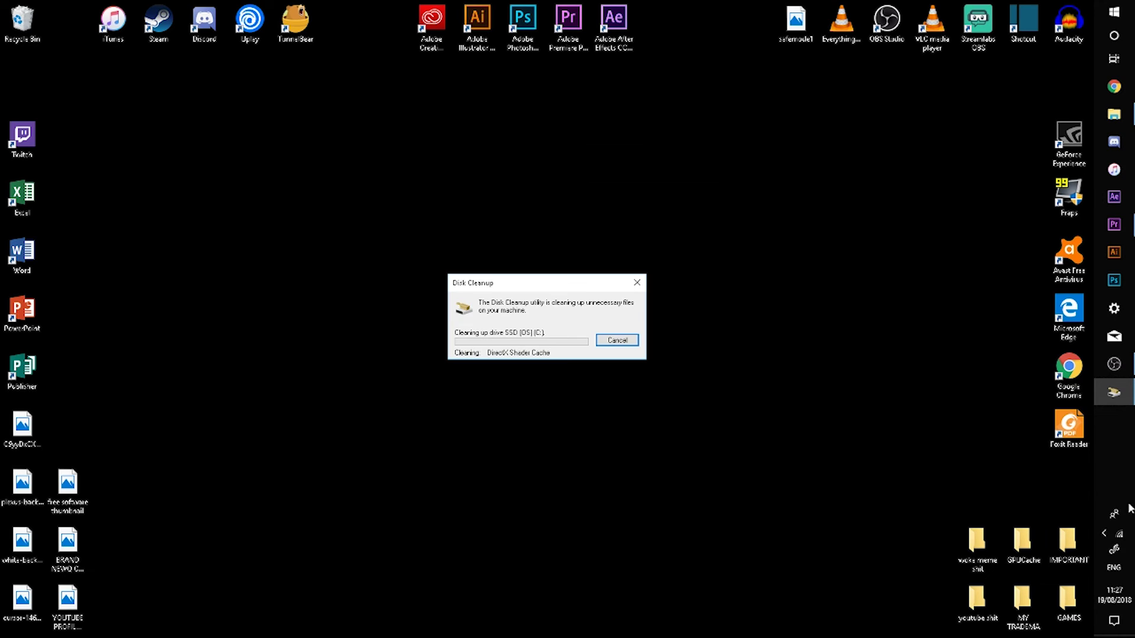
drag(550, 284, 608, 270)
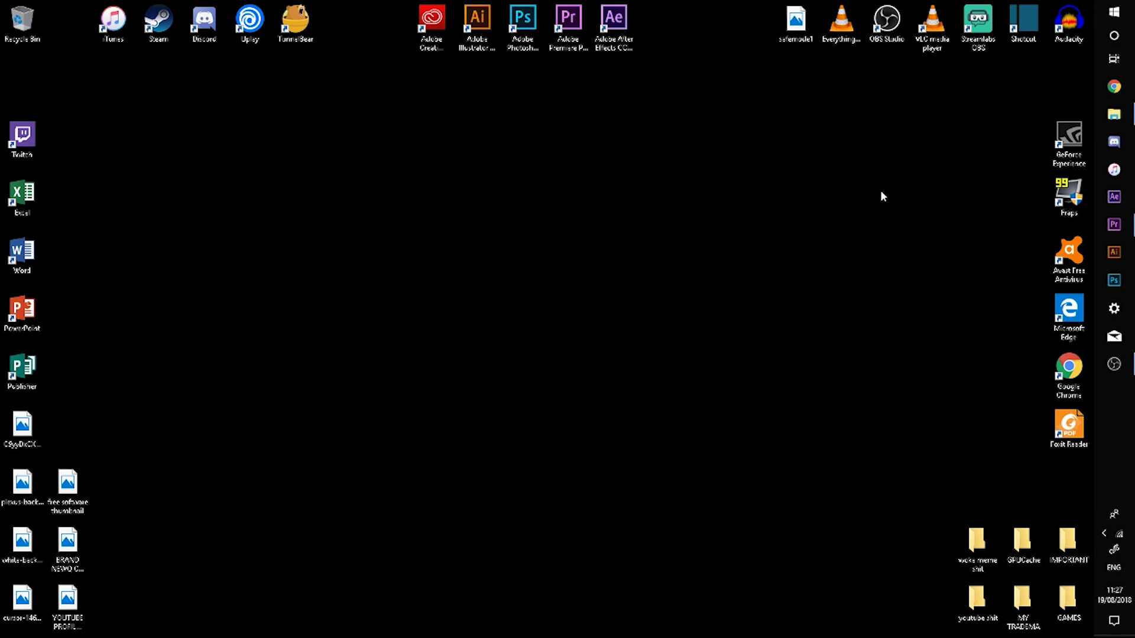
drag(304, 194, 813, 467)
drag(872, 525, 833, 207)
drag(903, 254, 592, 591)
drag(261, 238, 680, 423)
drag(746, 495, 833, 425)
drag(506, 258, 171, 322)
drag(295, 253, 588, 383)
drag(706, 395, 721, 434)
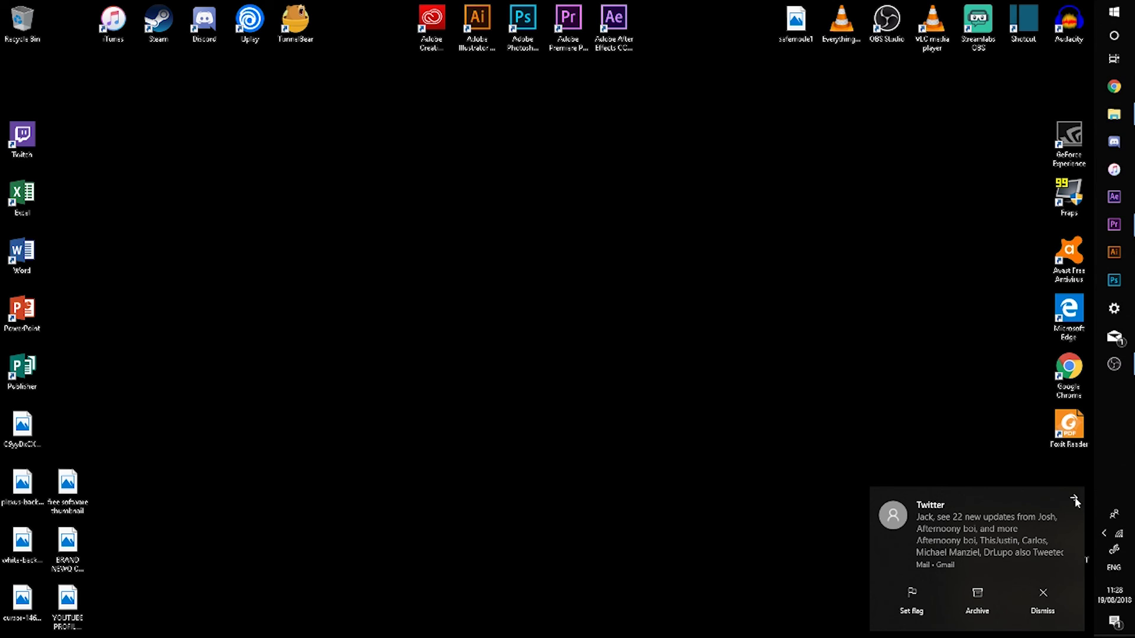
- Dismiss the Twitter mail notification that popped up over the desktop
click(1074, 499)
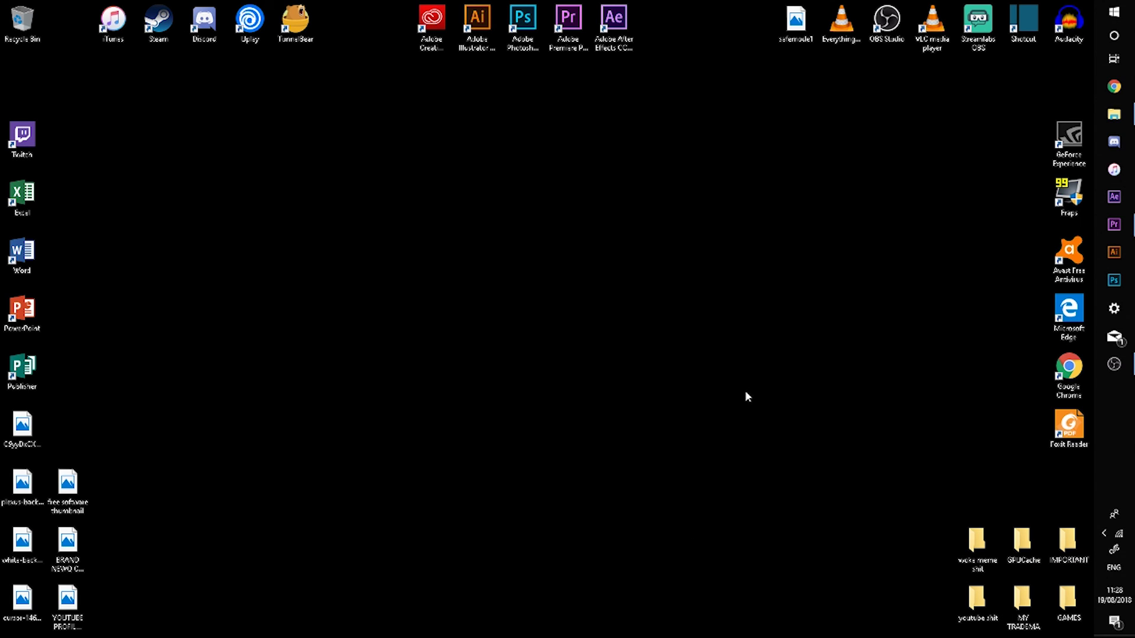